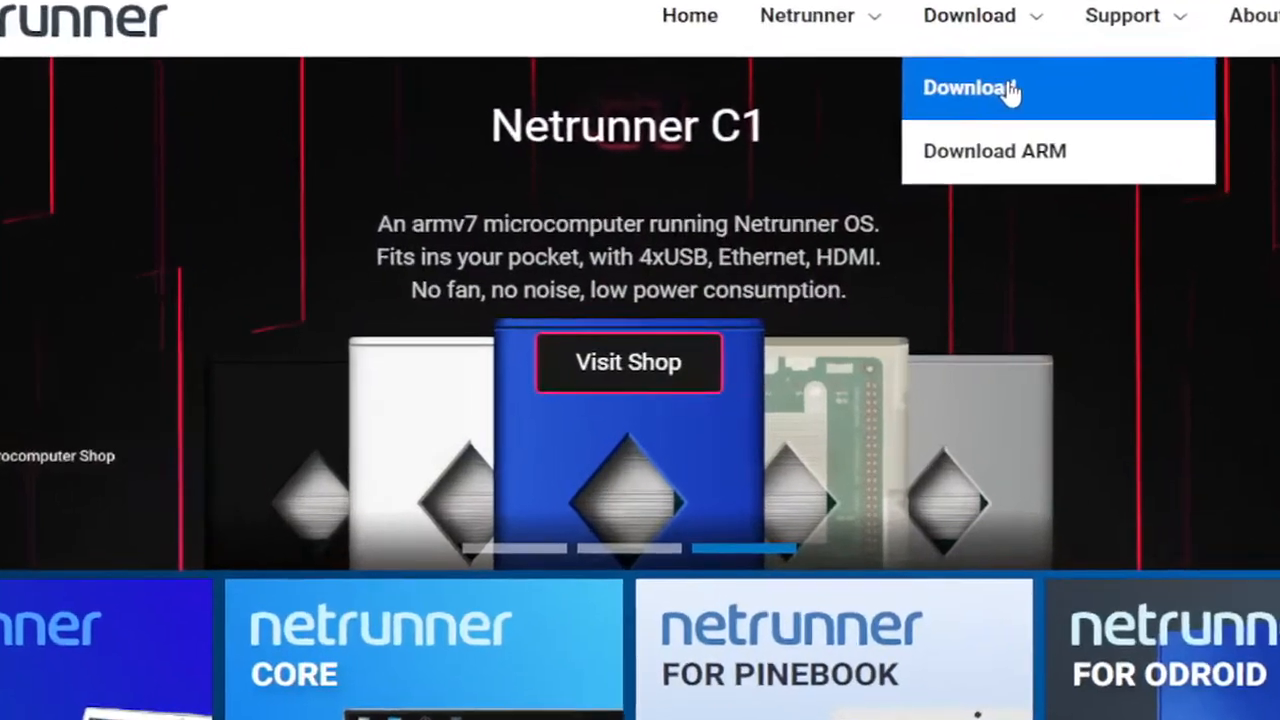
# Go to the Netrunner download page and find the Netrunner Core 20.01 section.
pyautogui.click(963, 122)
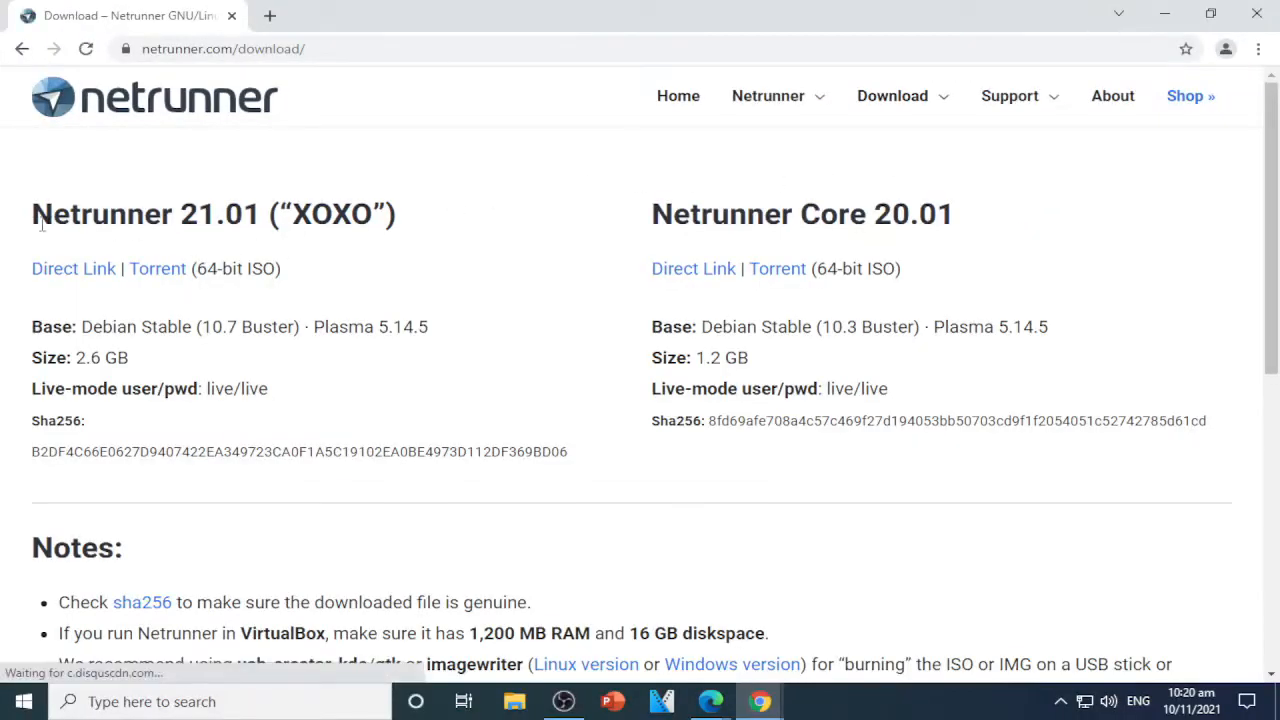
pyautogui.moveTo(42, 227); pyautogui.dragTo(996, 218)
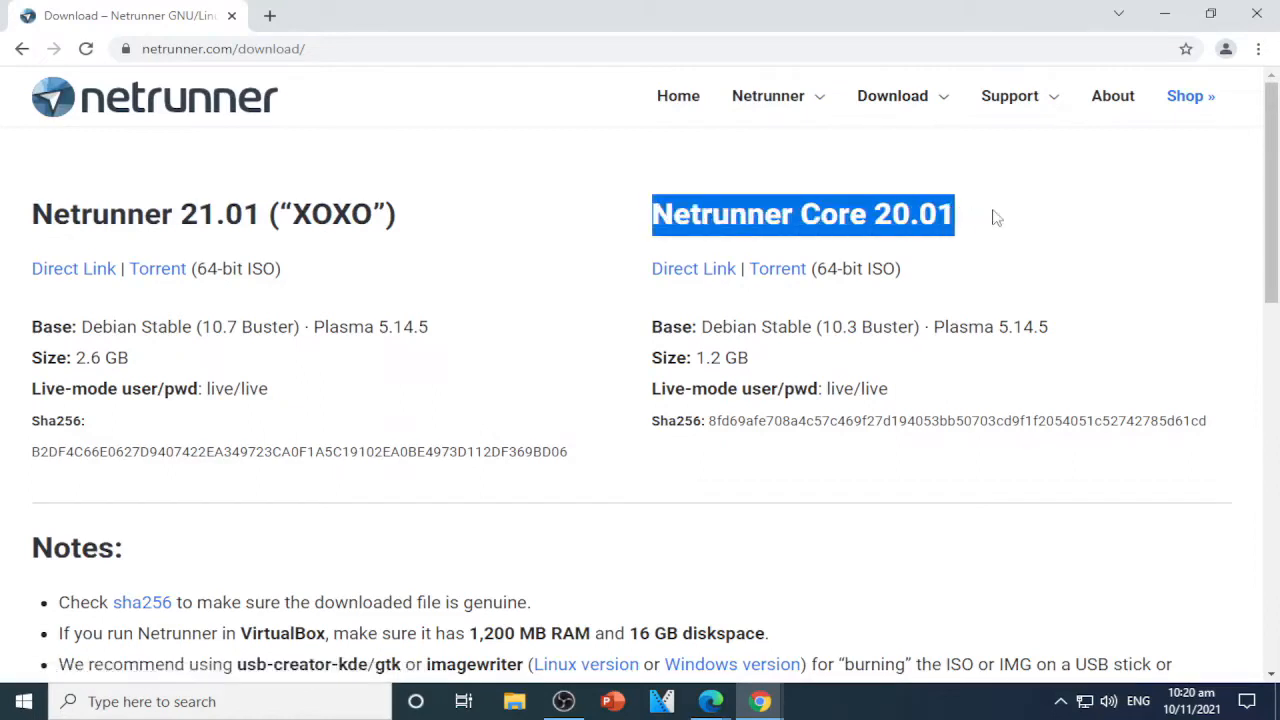
pyautogui.click(1000, 216)
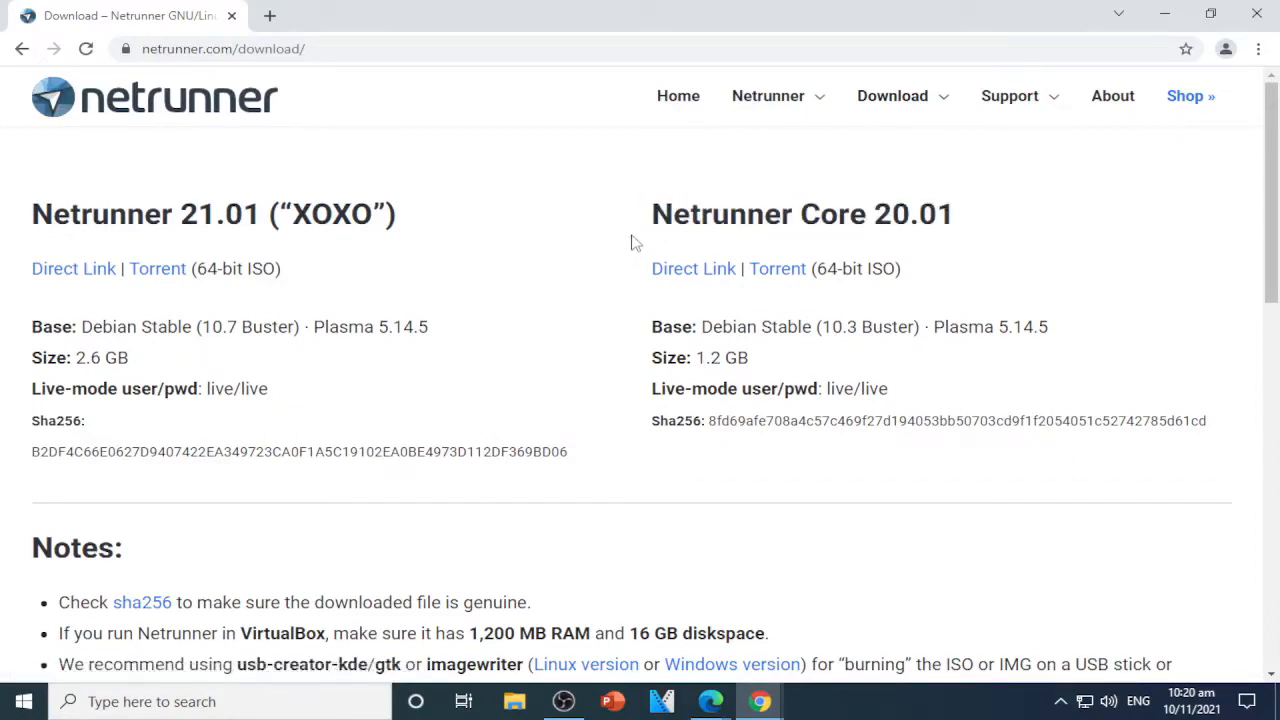
pyautogui.moveTo(645, 216); pyautogui.dragTo(1033, 216)
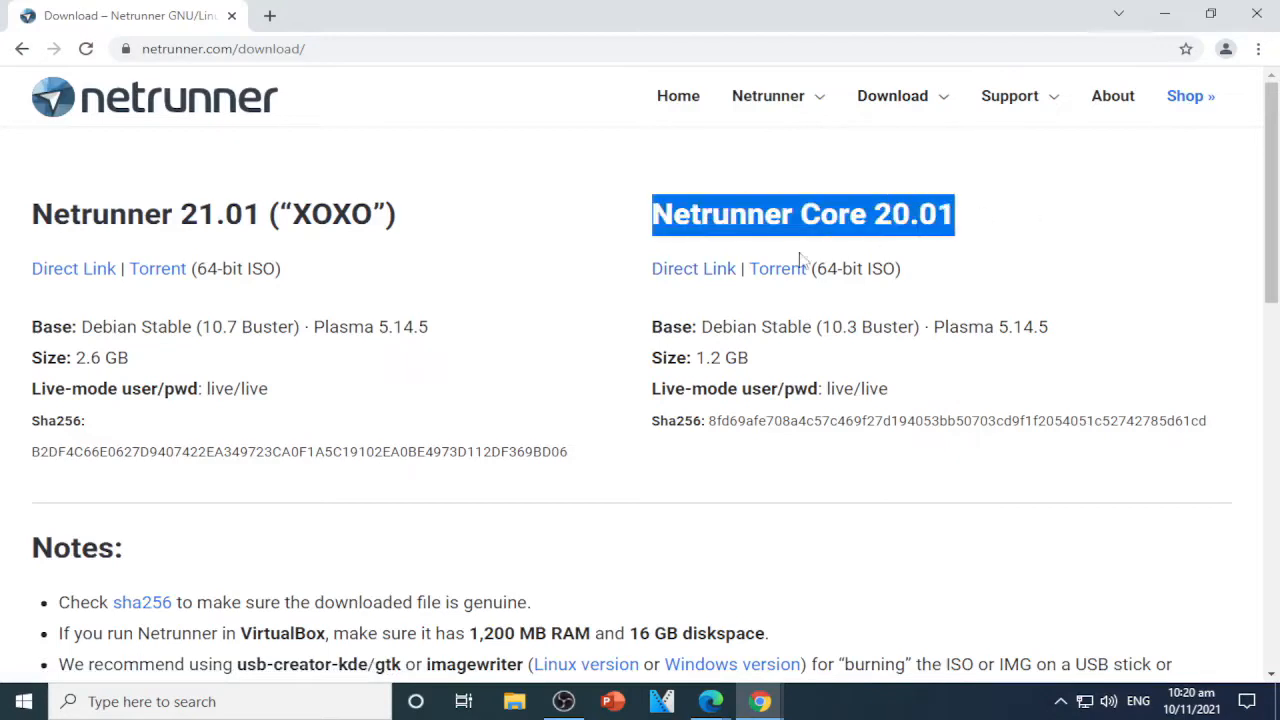
# Download the Netrunner Core 20.01 ISO, set it to open when done, and show all downloads.
pyautogui.click(686, 275)
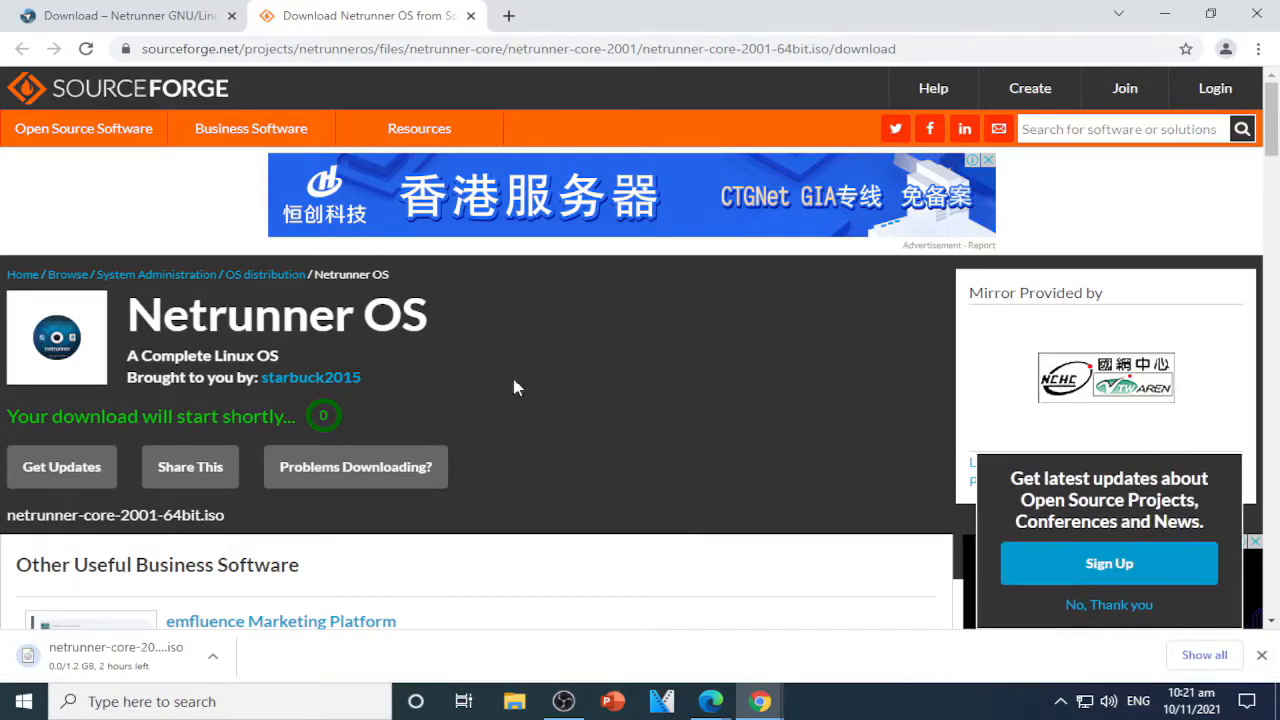
pyautogui.click(115, 656)
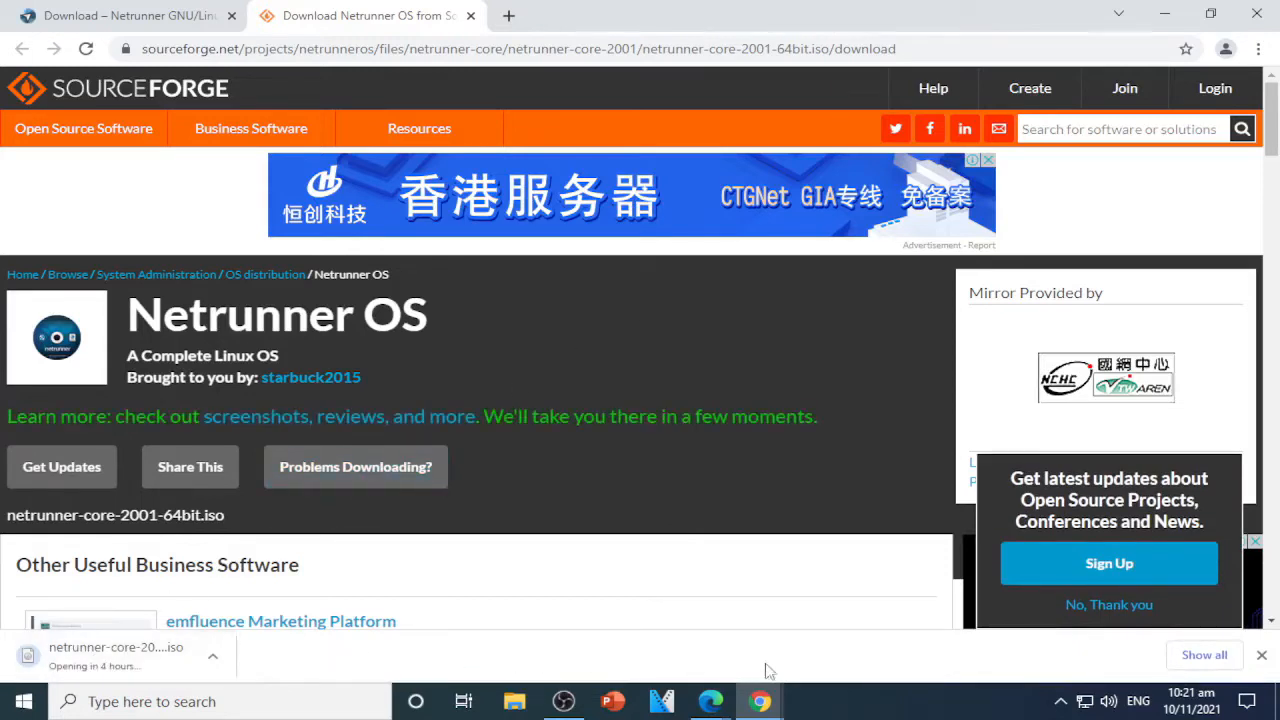
pyautogui.click(1204, 655)
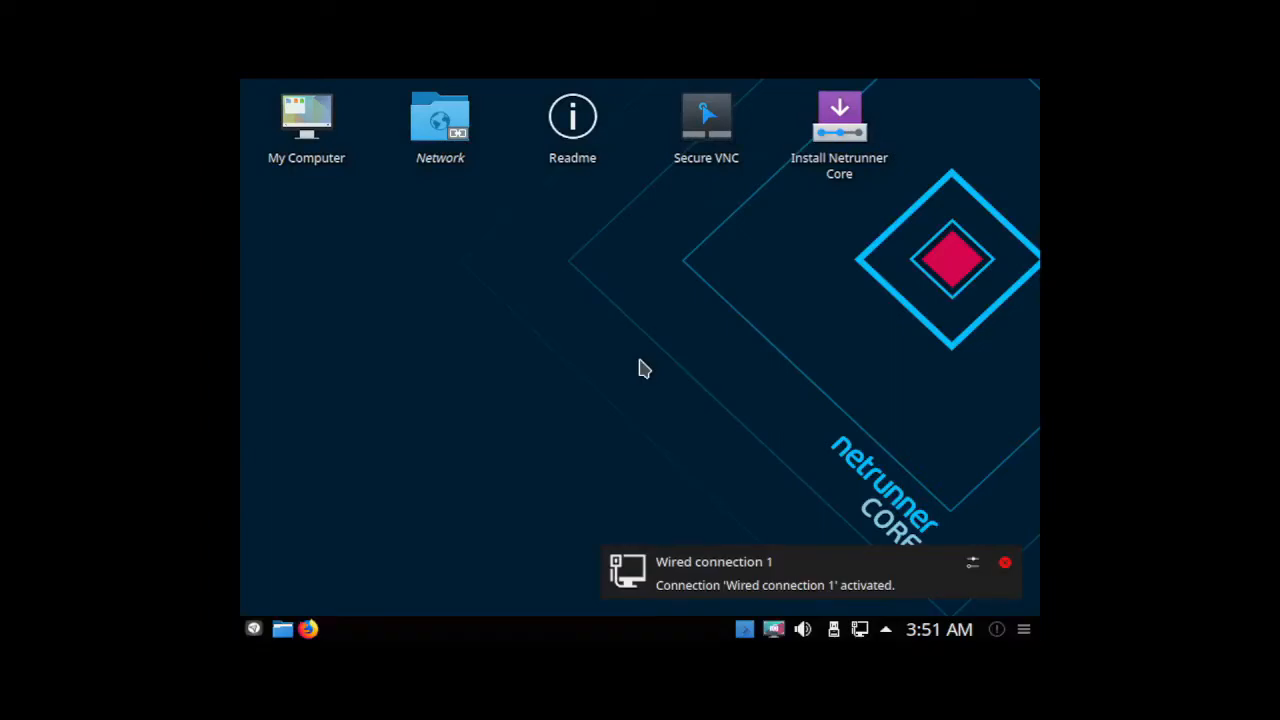
# In System Settings' Displays page, set Virtual1 to 1280x768 and apply it.
pyautogui.click(254, 629)
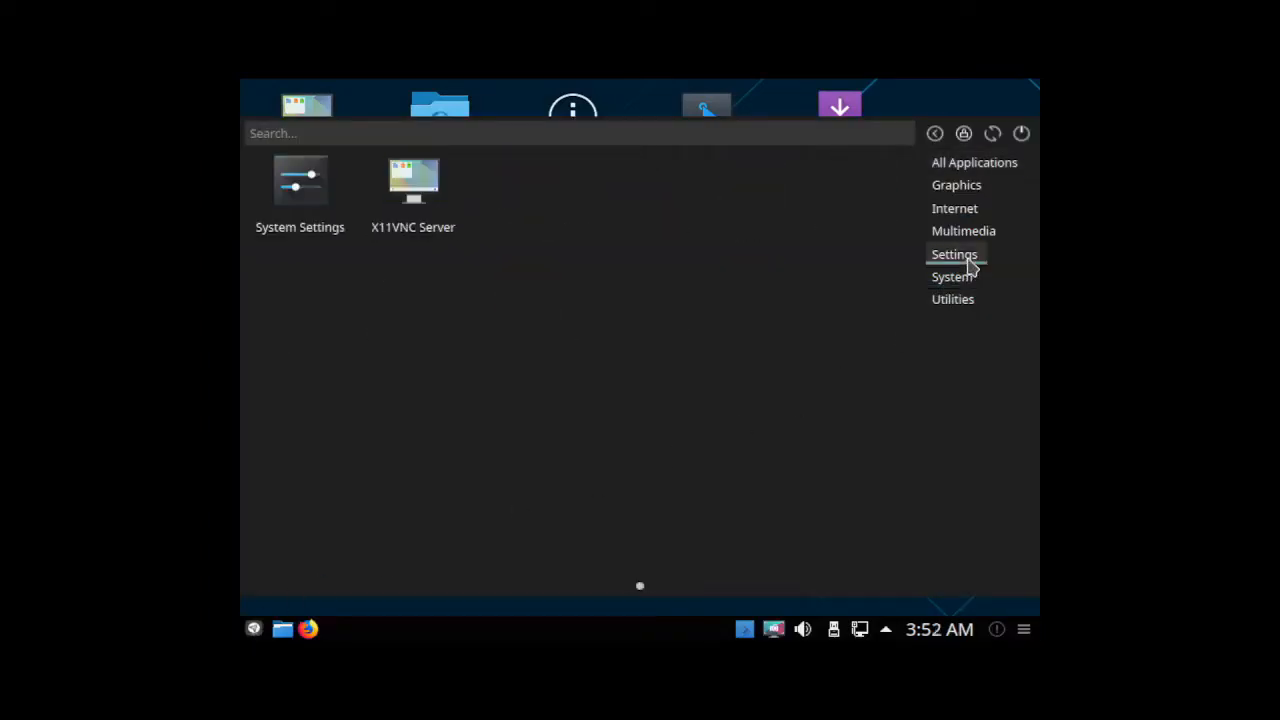
pyautogui.click(319, 190)
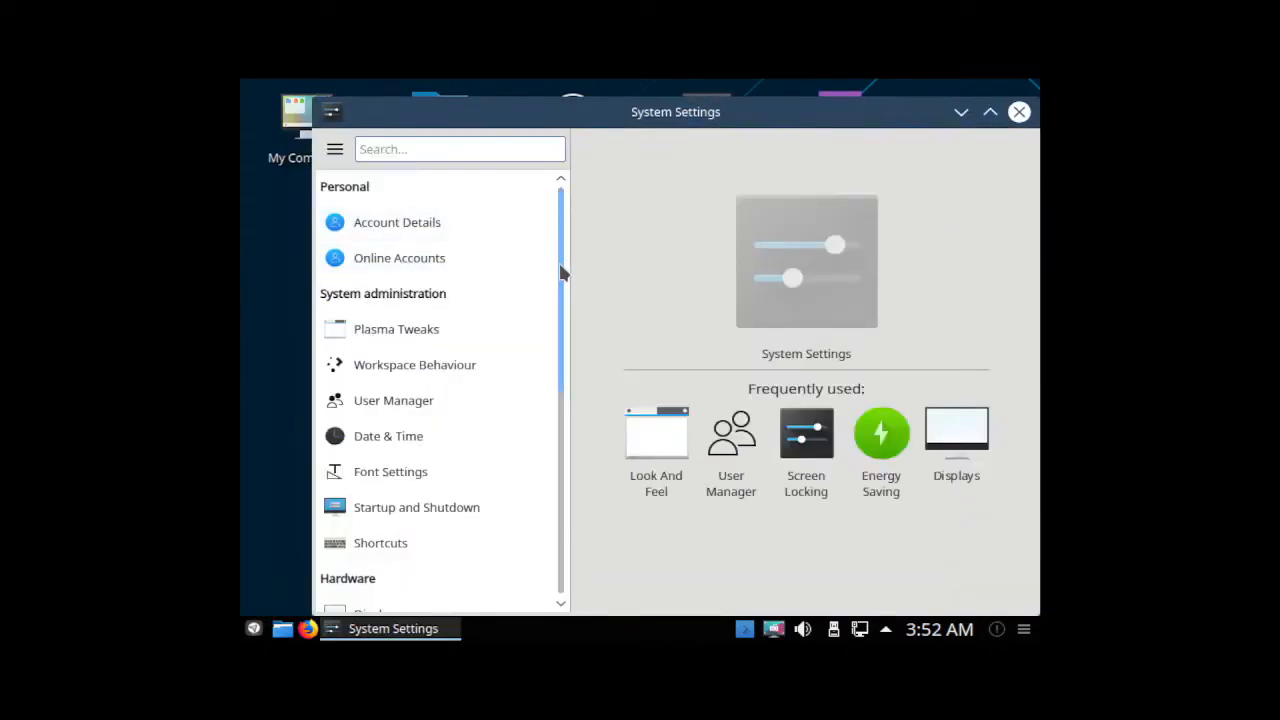
pyautogui.moveTo(558, 260); pyautogui.dragTo(555, 370)
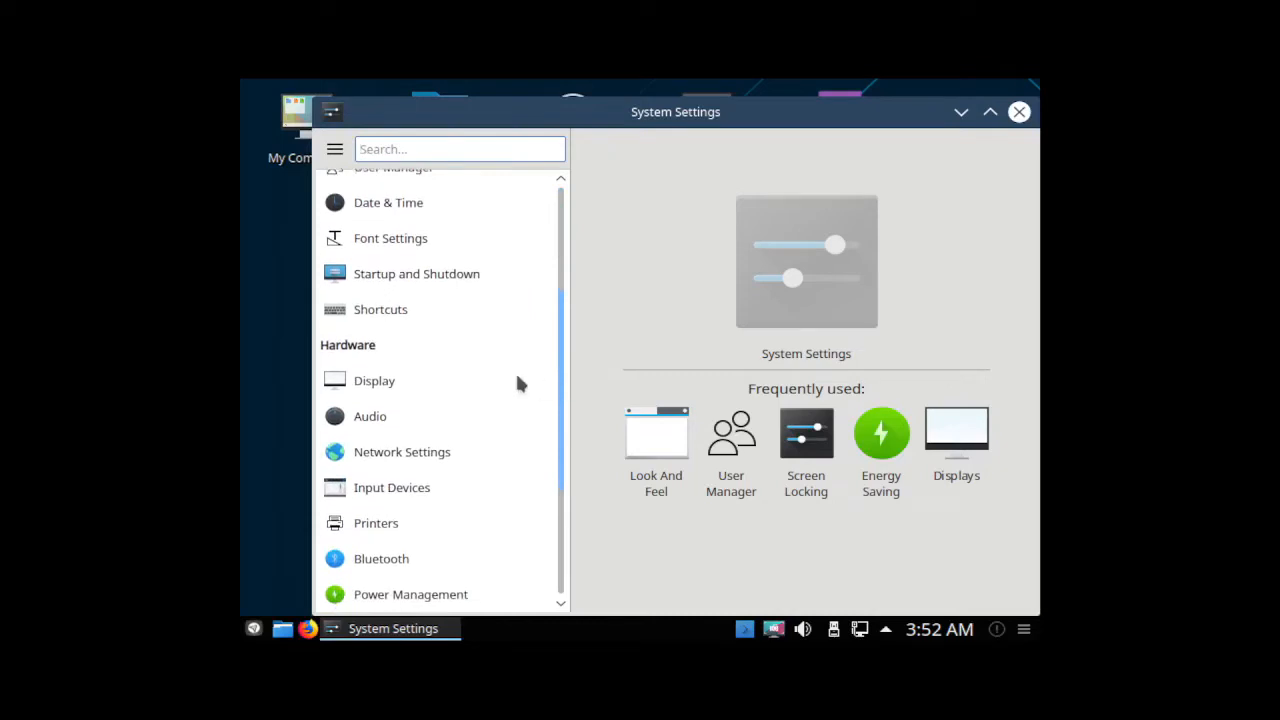
pyautogui.click(372, 380)
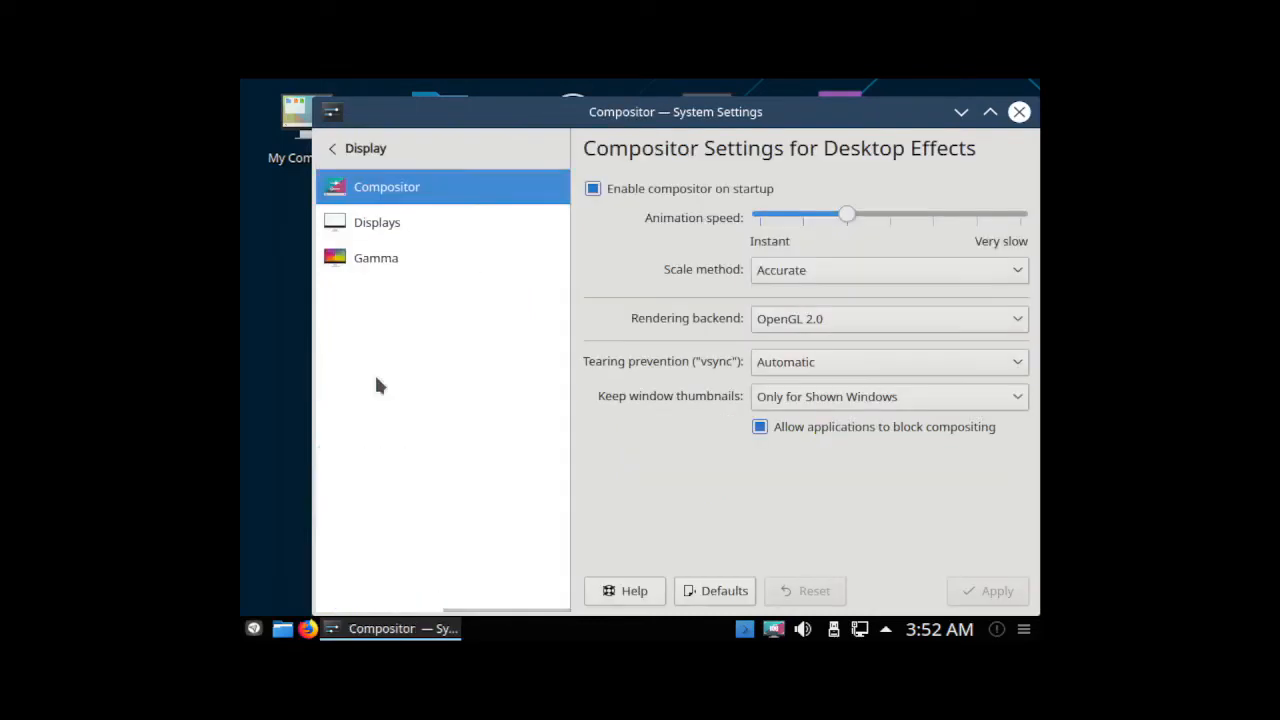
pyautogui.click(397, 230)
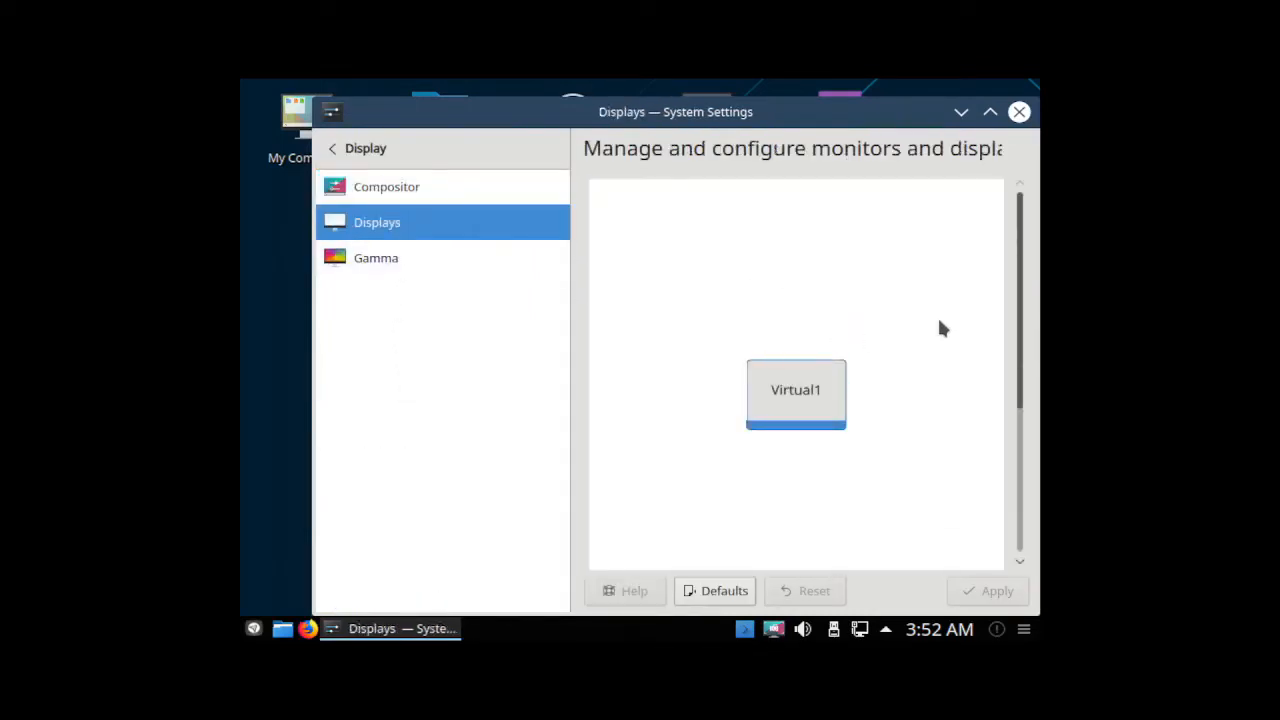
pyautogui.moveTo(1020, 305); pyautogui.dragTo(1026, 509)
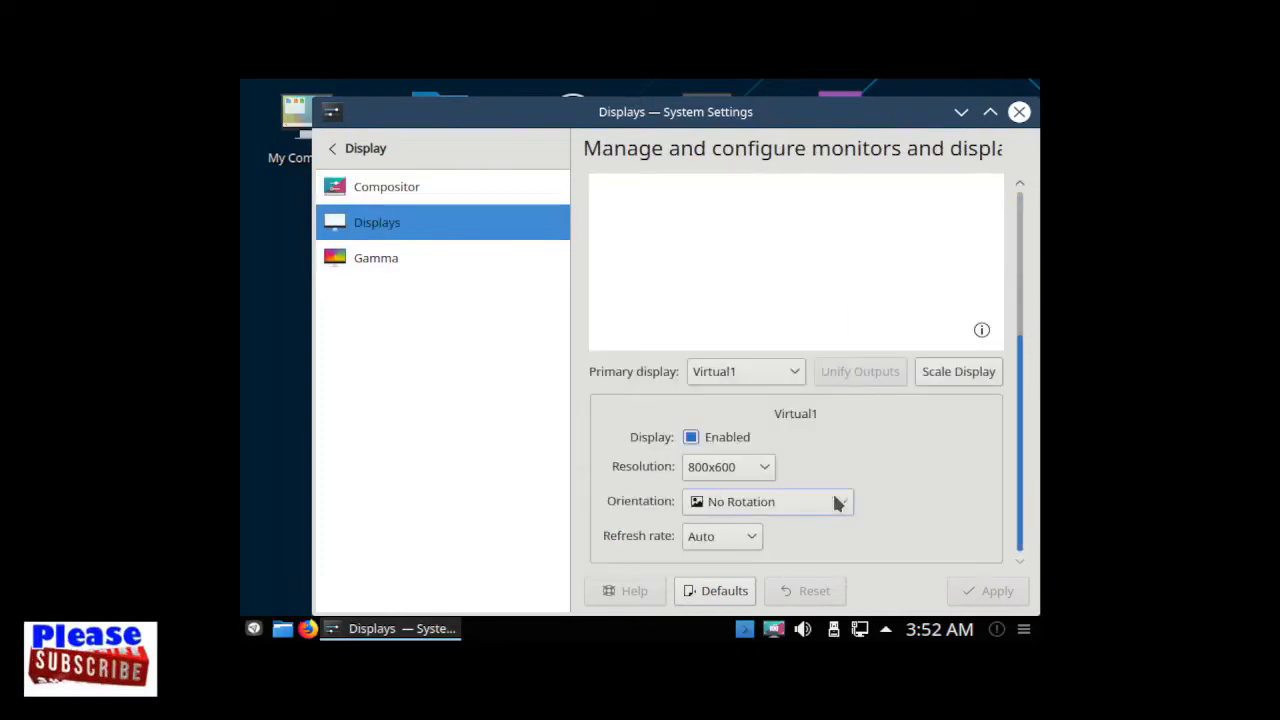
pyautogui.click(764, 466)
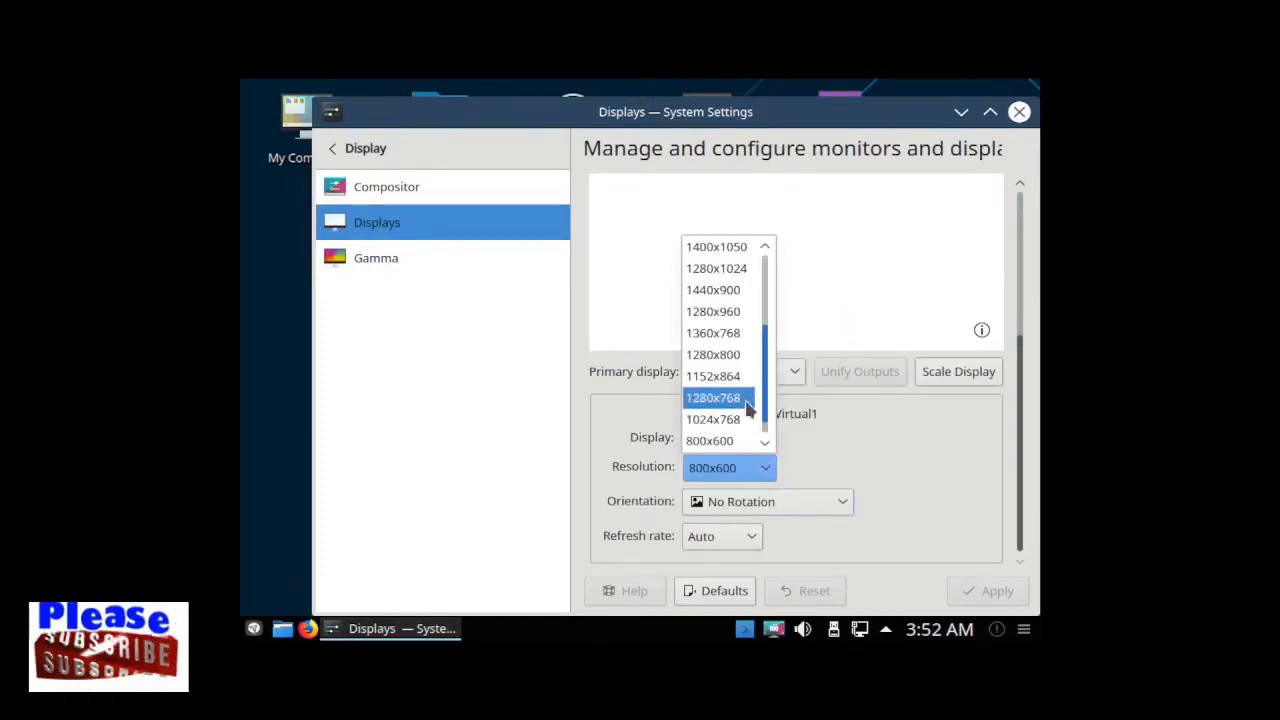
pyautogui.click(749, 402)
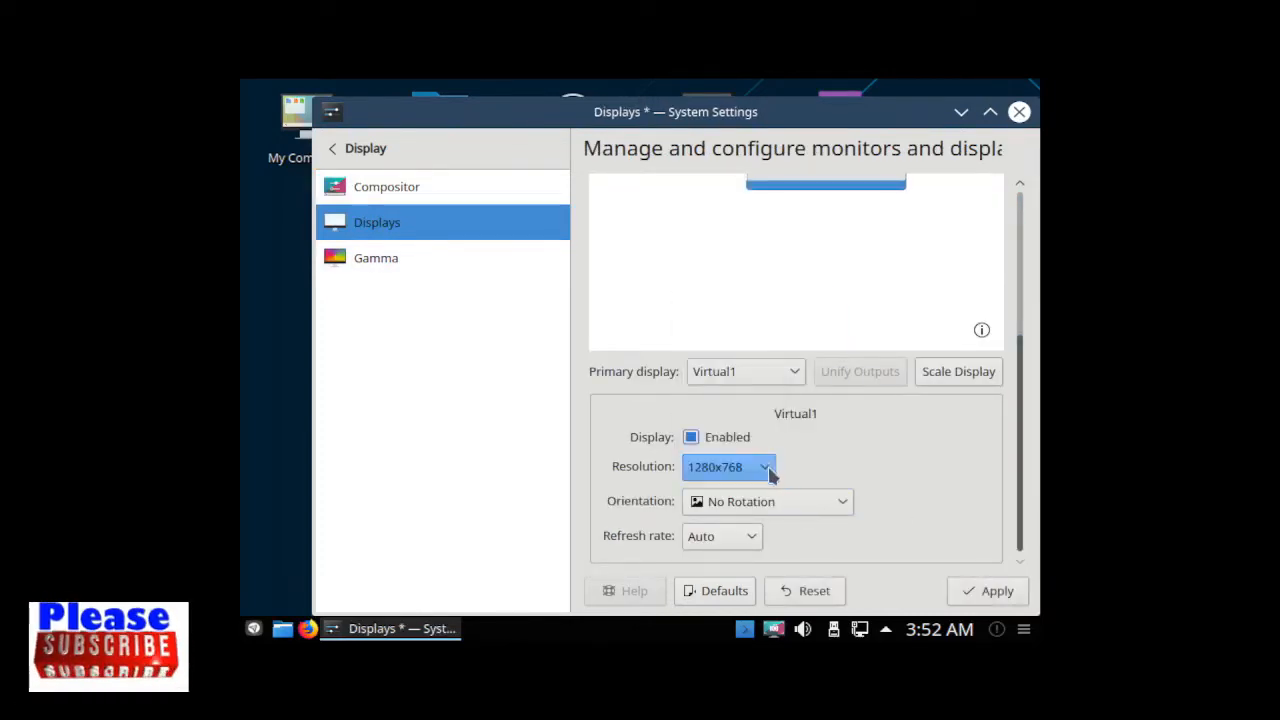
pyautogui.click(997, 591)
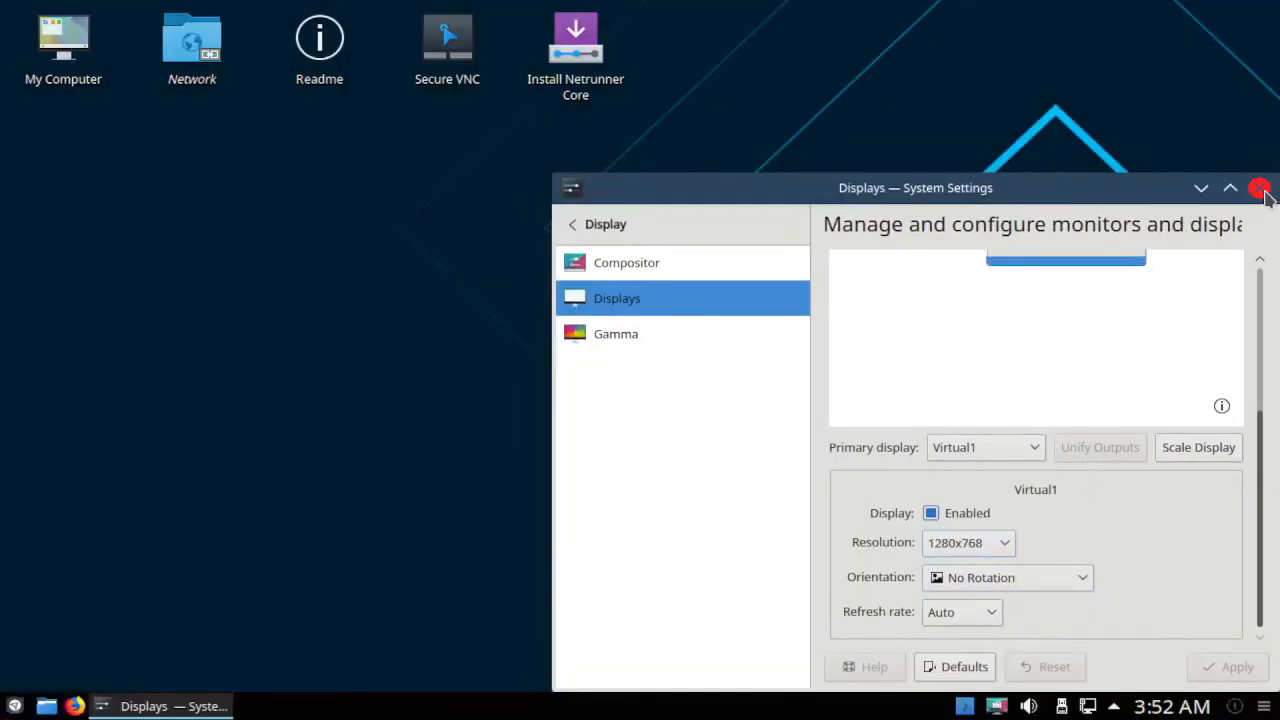
# Launch Install Netrunner Core from the desktop, keep American English, and go to Location.
pyautogui.click(1201, 188)
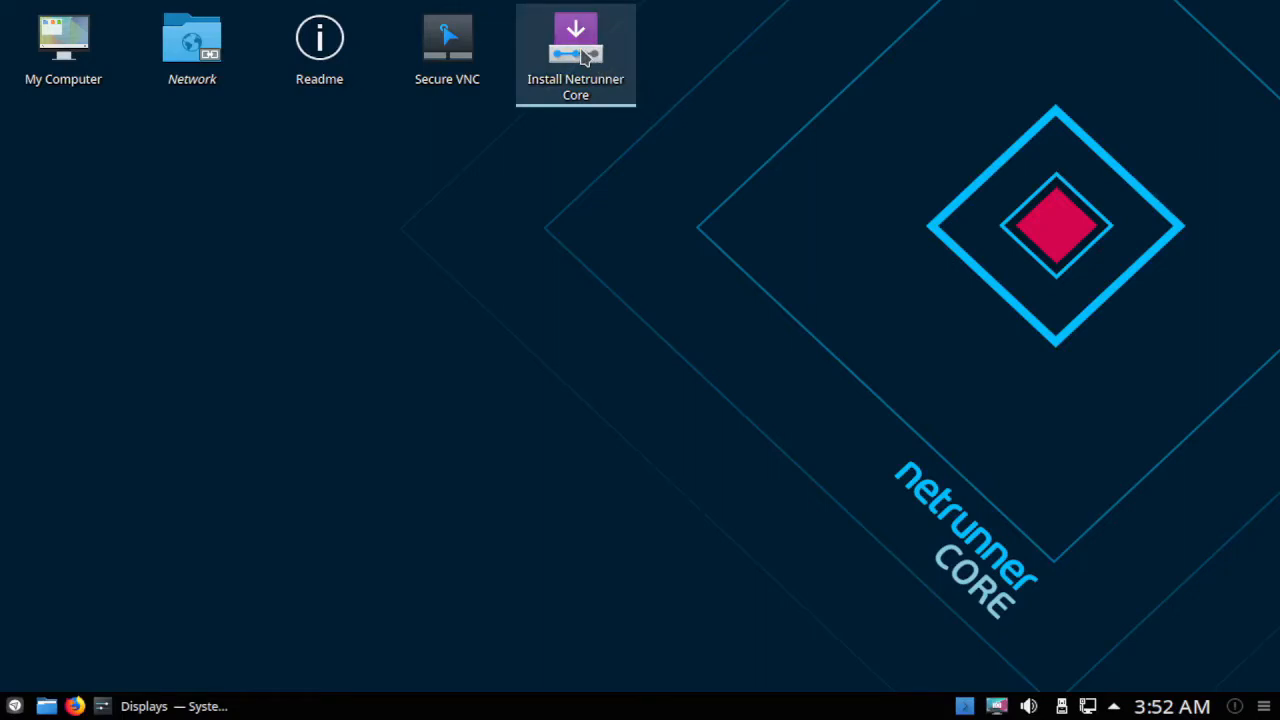
pyautogui.click(585, 57)
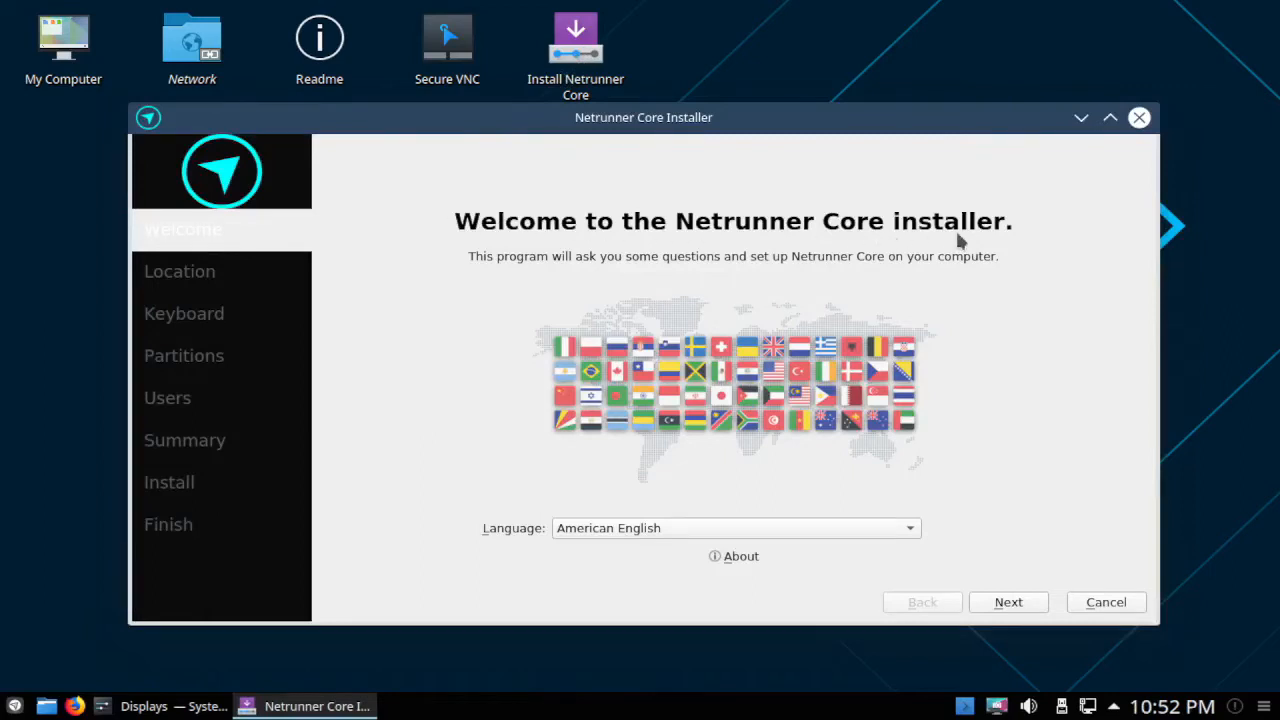
pyautogui.click(645, 530)
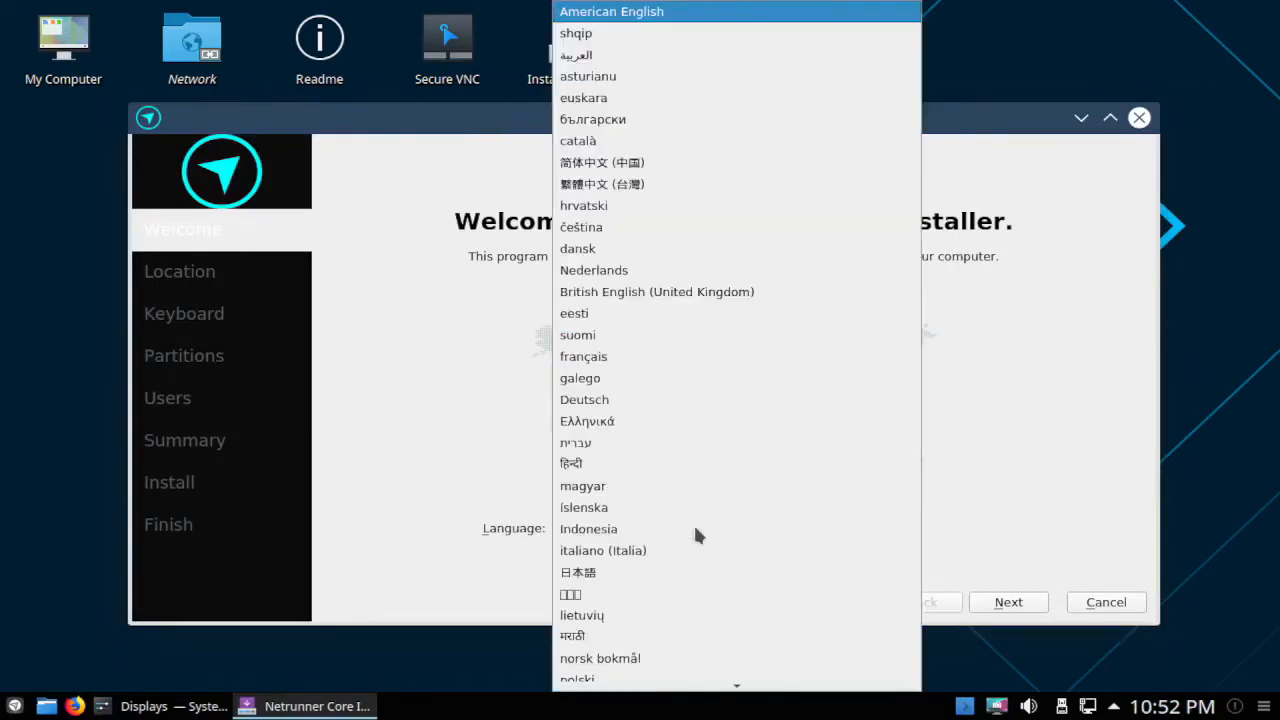
pyautogui.click(650, 12)
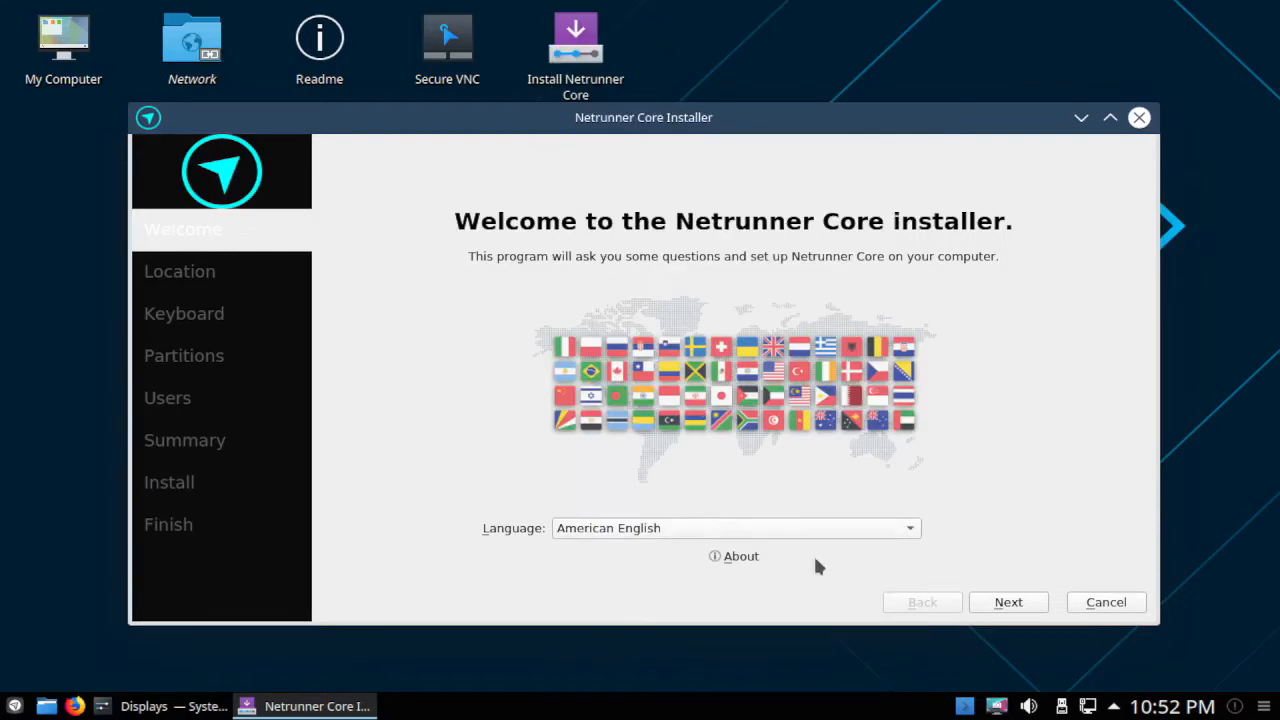
pyautogui.click(1014, 604)
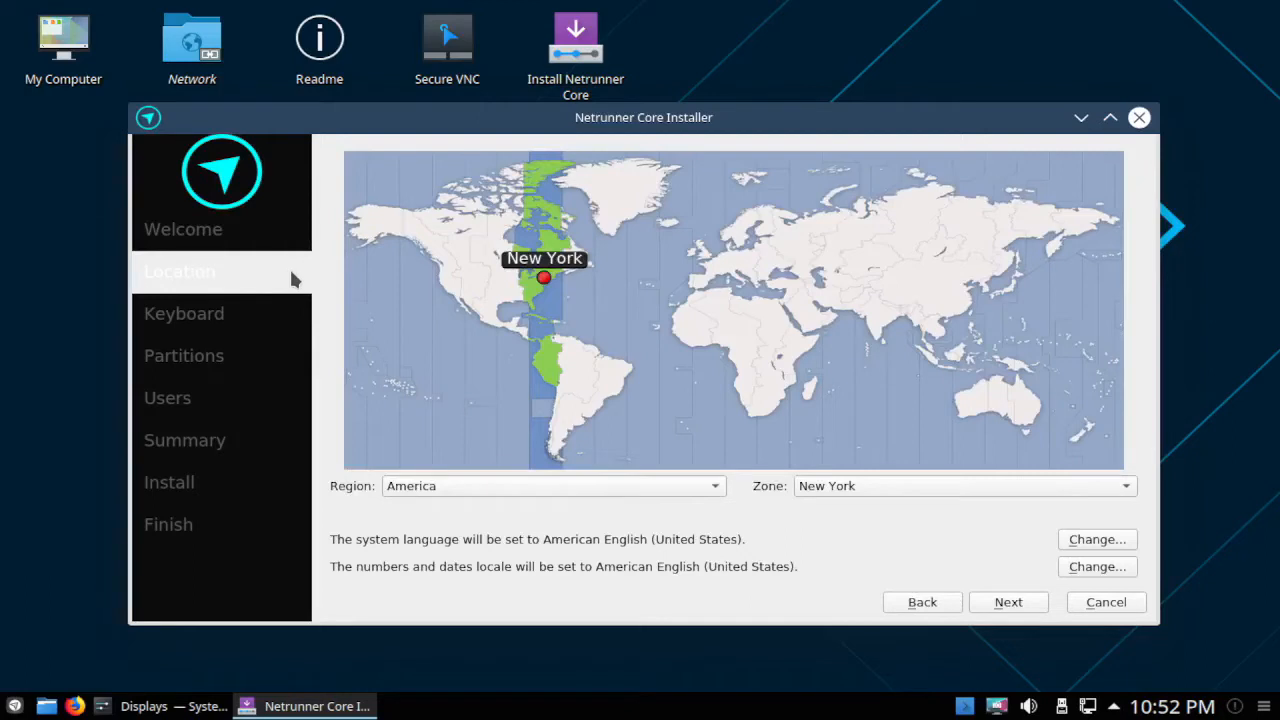
# Pick Manila on the map, confirm region Asia and zone Manila, and continue.
pyautogui.click(972, 338)
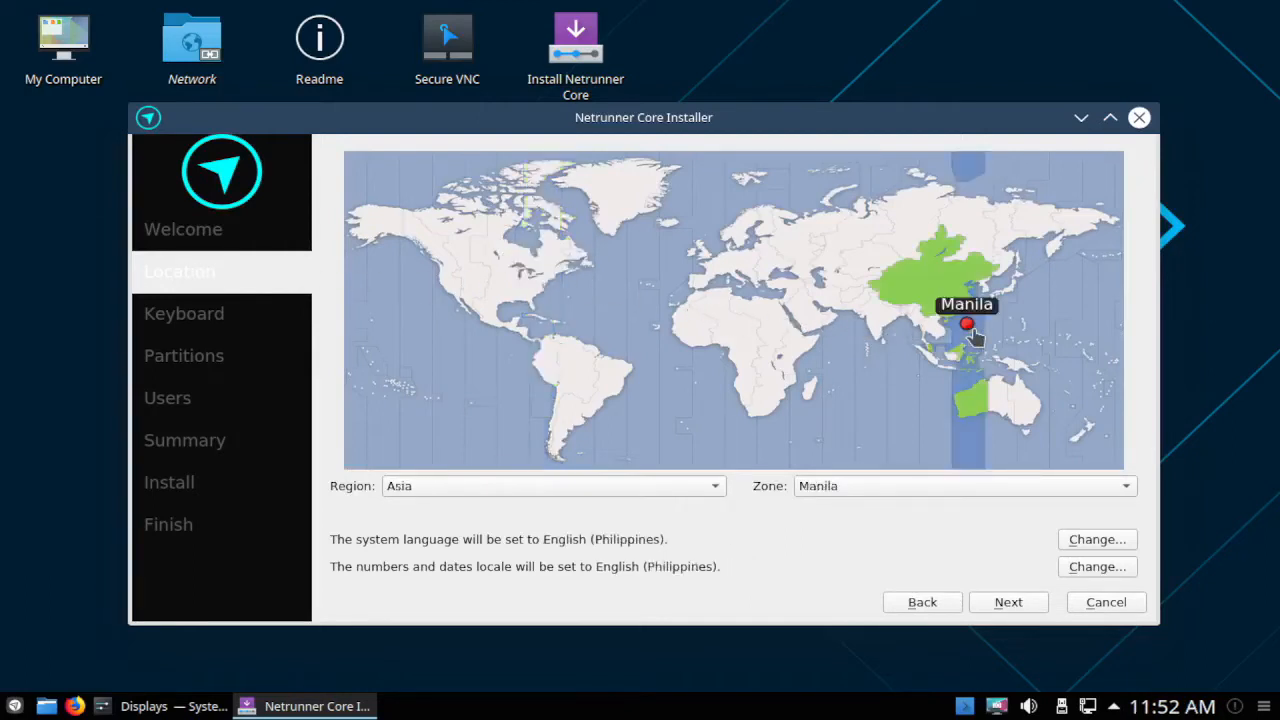
pyautogui.click(438, 487)
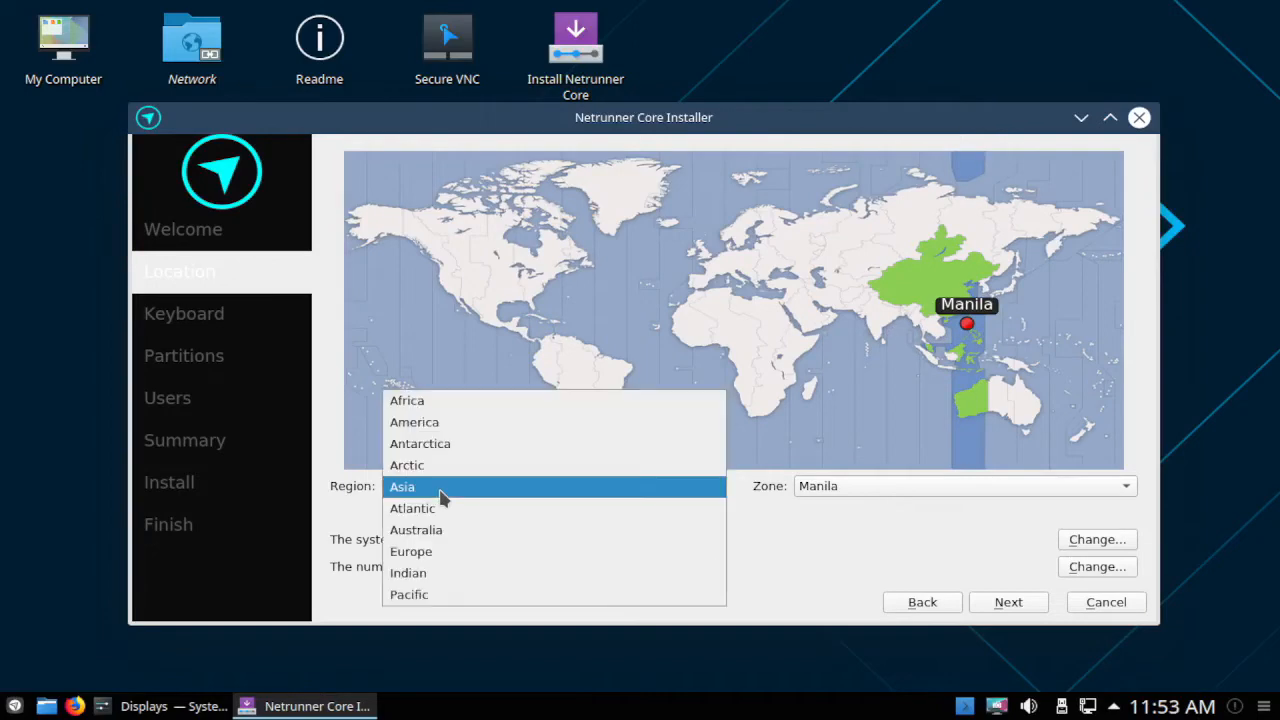
pyautogui.click(441, 490)
pyautogui.click(860, 490)
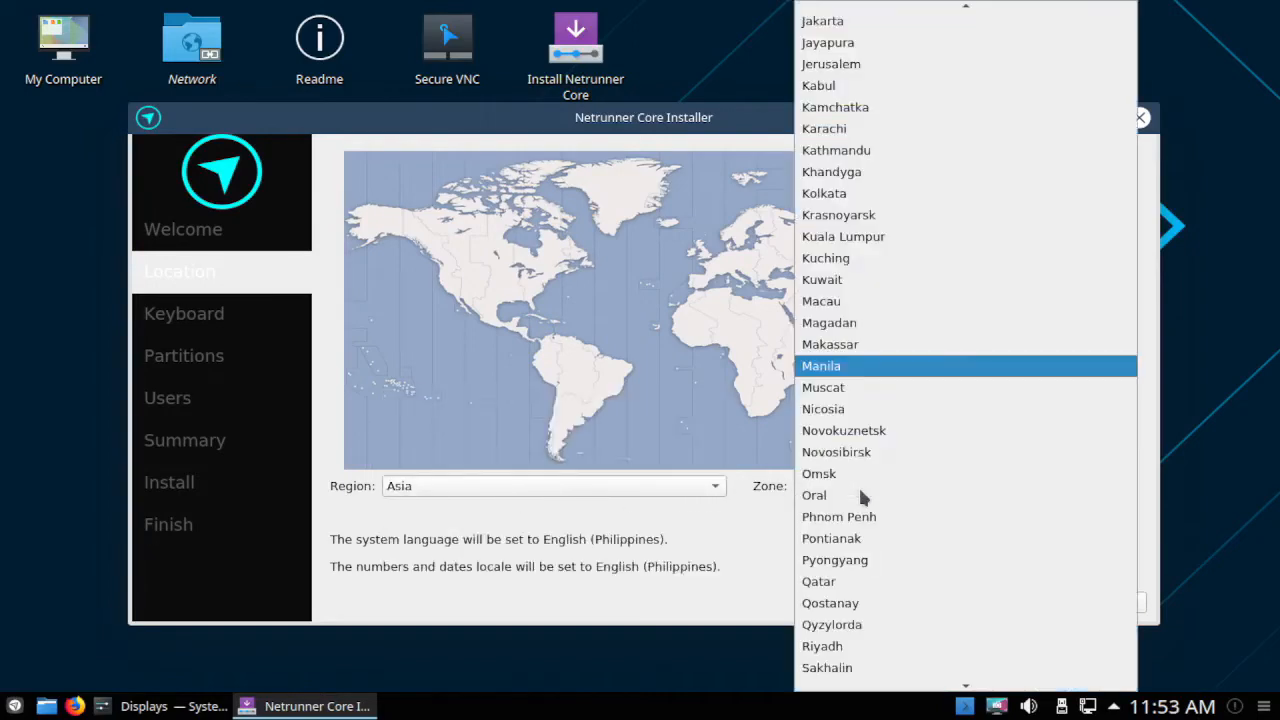
pyautogui.click(852, 374)
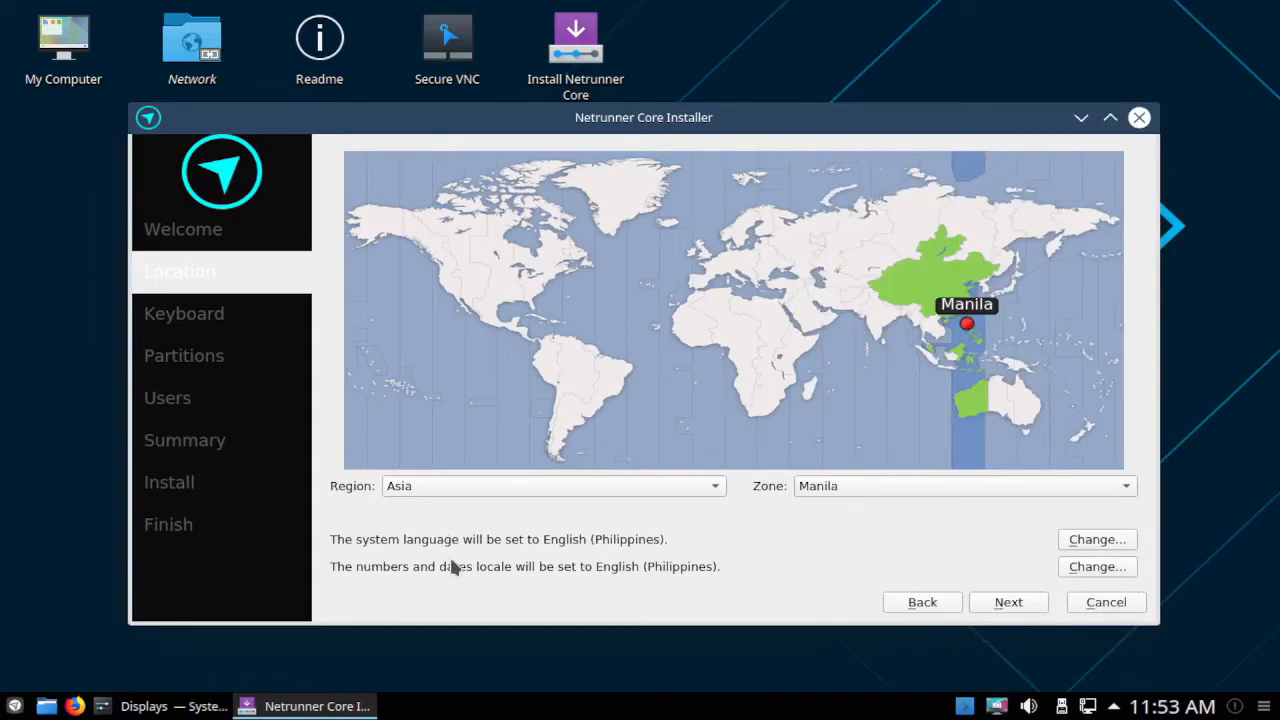
pyautogui.click(1014, 606)
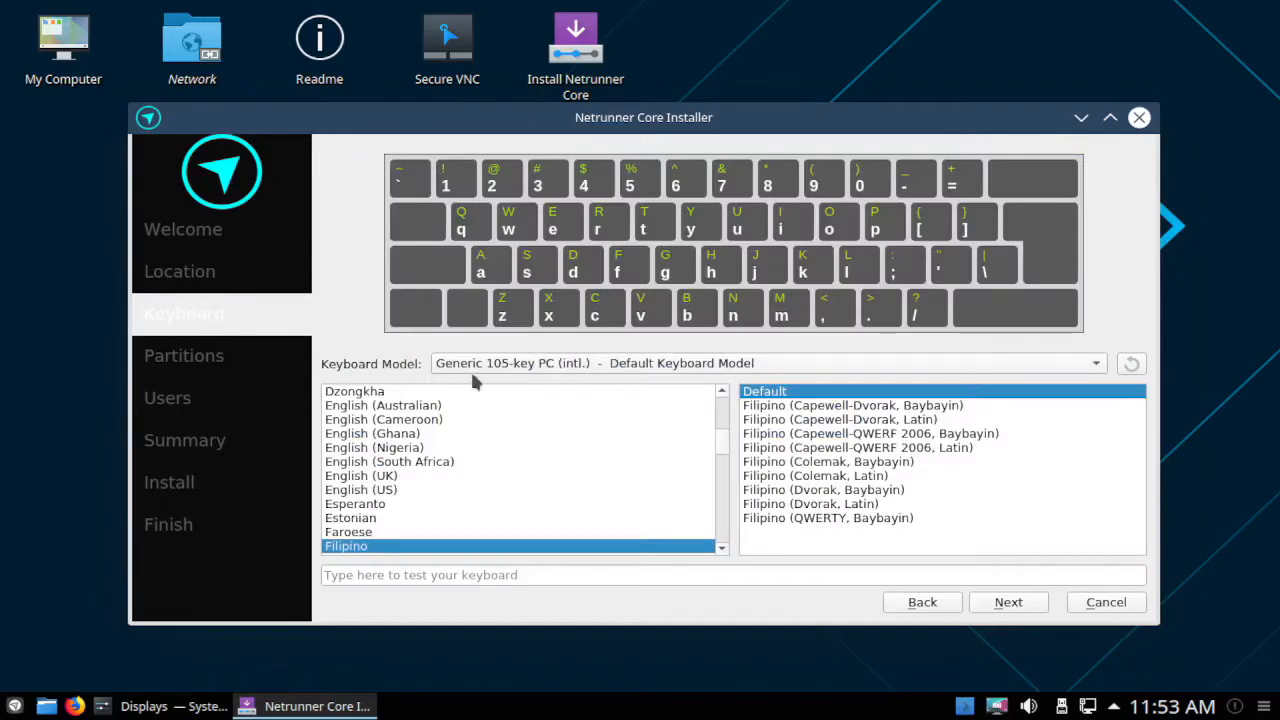
# Keep the Generic 105-key PC (intl.) model with the English (US) layout and continue.
pyautogui.click(770, 364)
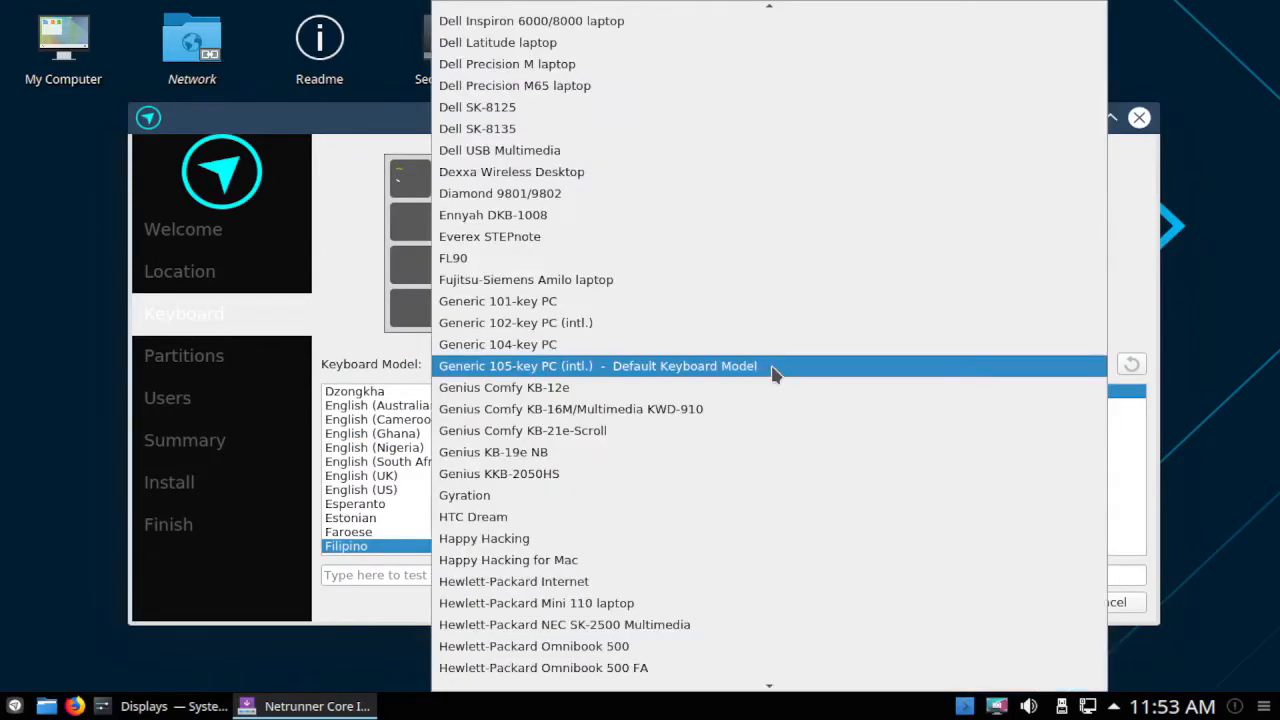
pyautogui.click(775, 366)
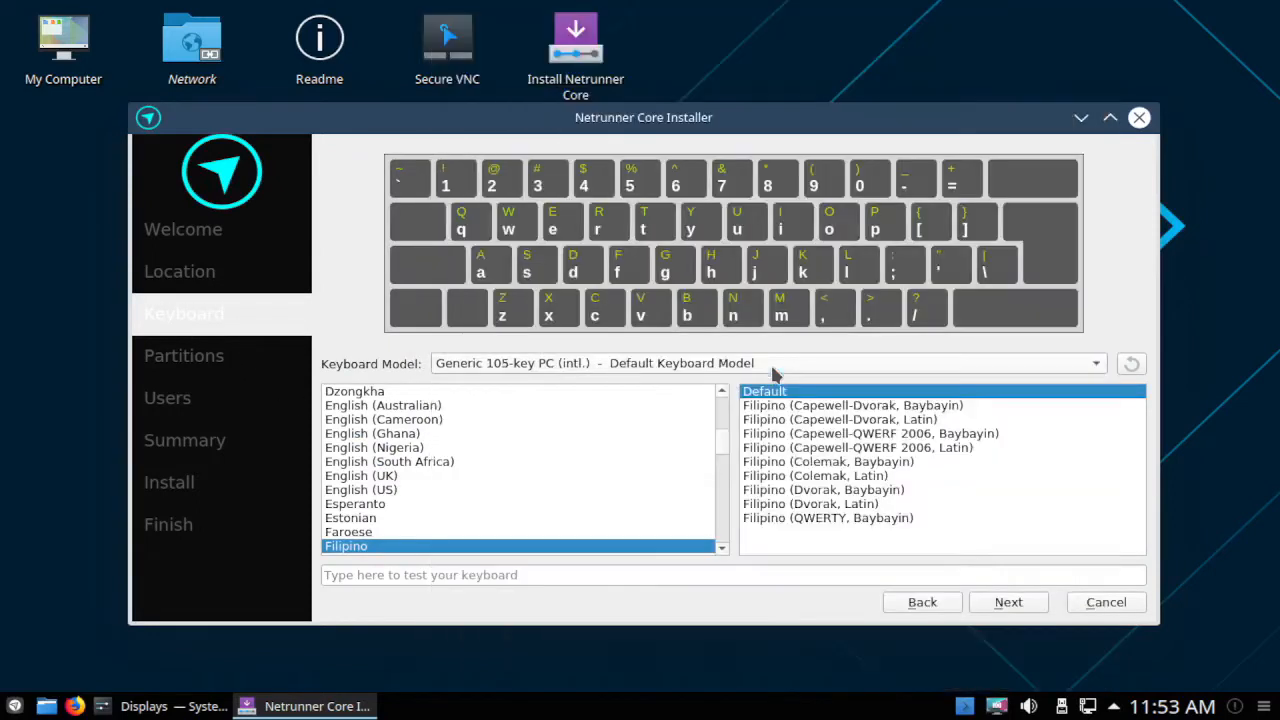
pyautogui.click(372, 490)
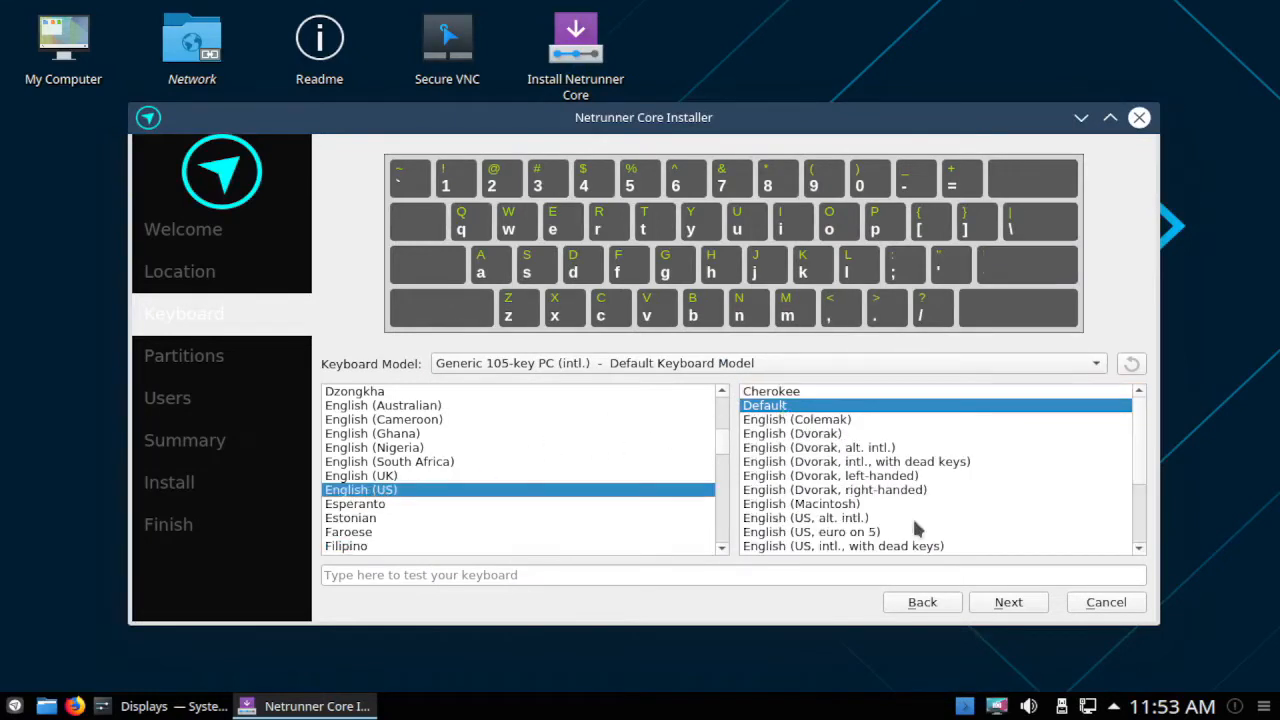
pyautogui.click(1022, 606)
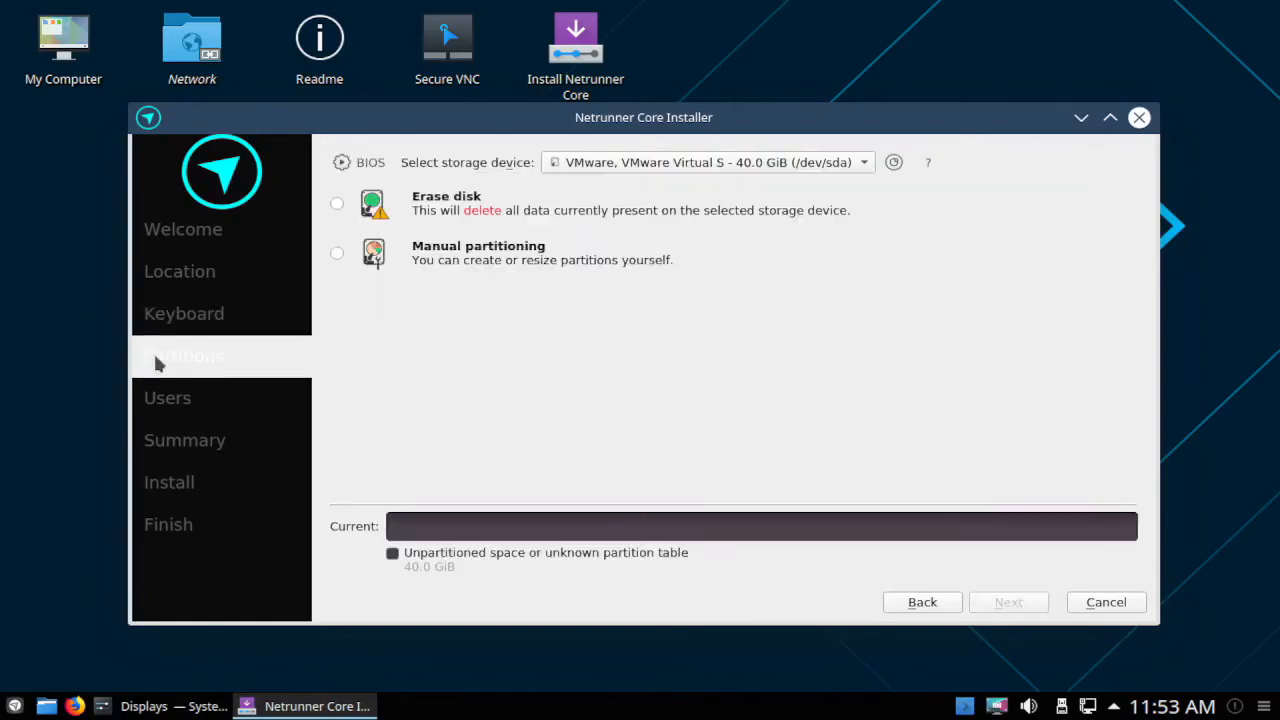
# Choose manual partitioning for the 40.0 GiB VMware disk and continue.
pyautogui.click(868, 170)
pyautogui.click(785, 172)
pyautogui.click(340, 255)
pyautogui.click(1010, 602)
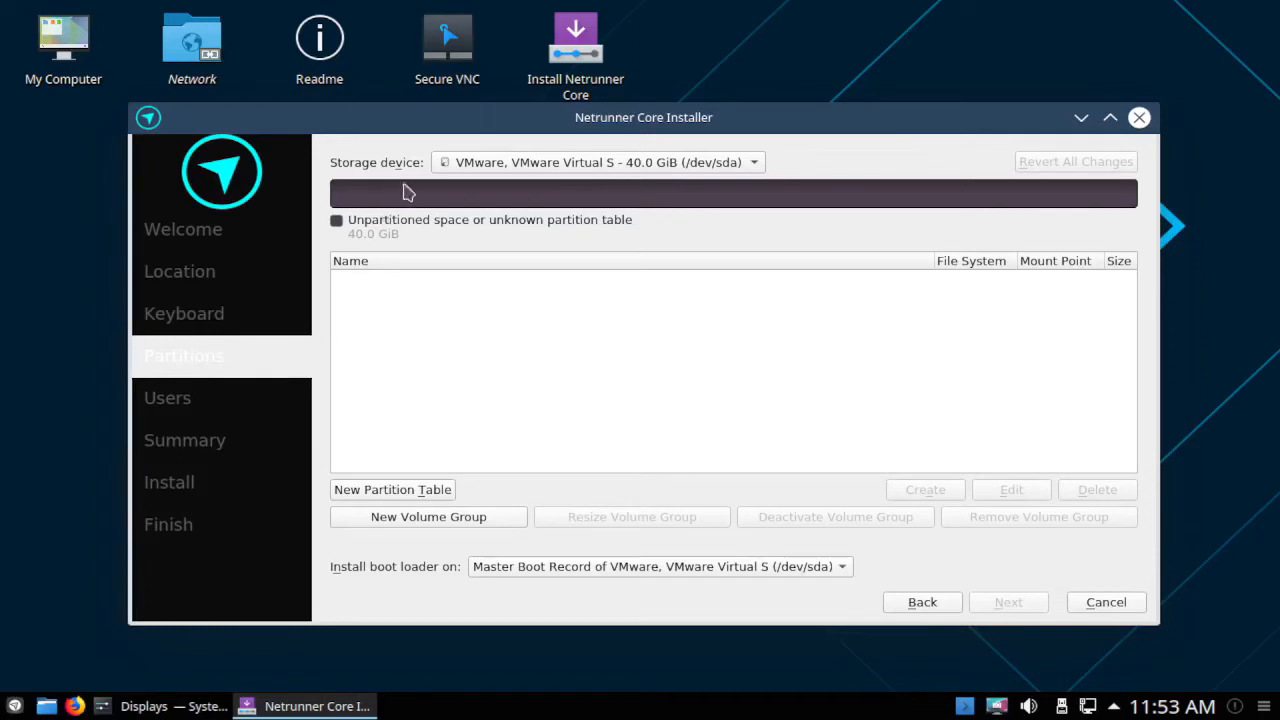
# Keep the 40.0 GiB disk selected and start a new partition table.
pyautogui.click(758, 170)
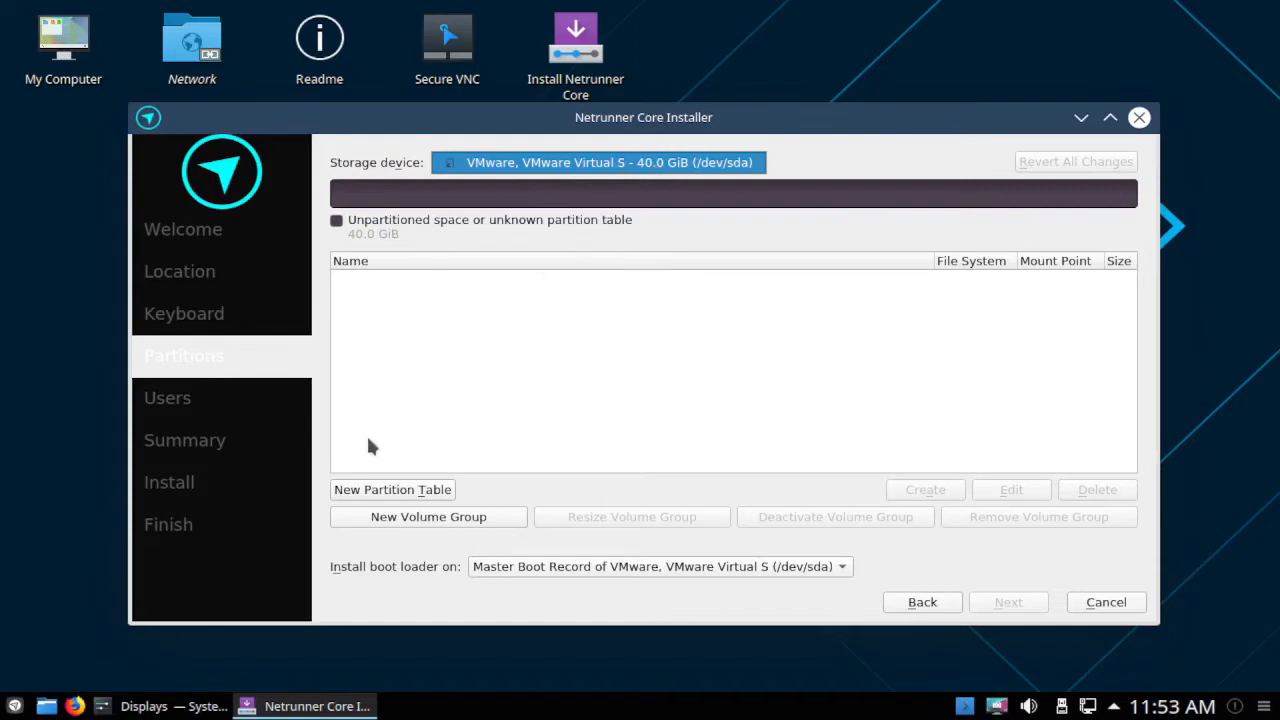
pyautogui.click(433, 489)
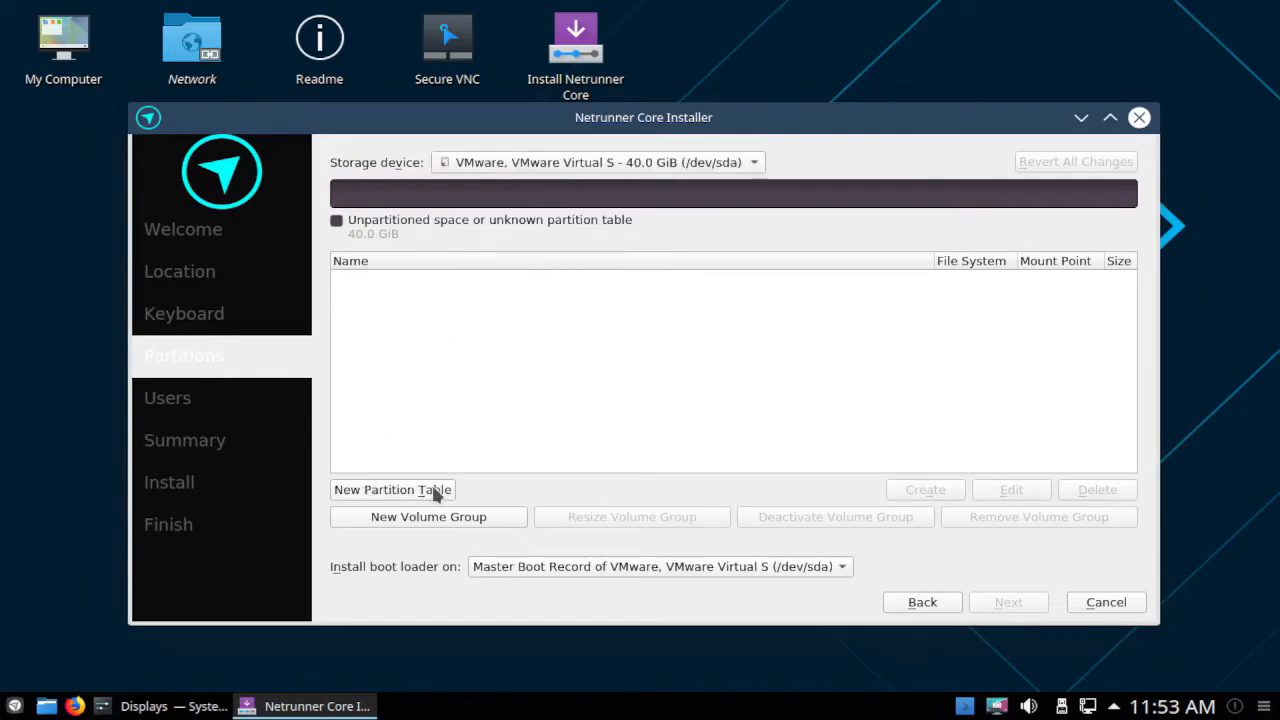
pyautogui.click(433, 490)
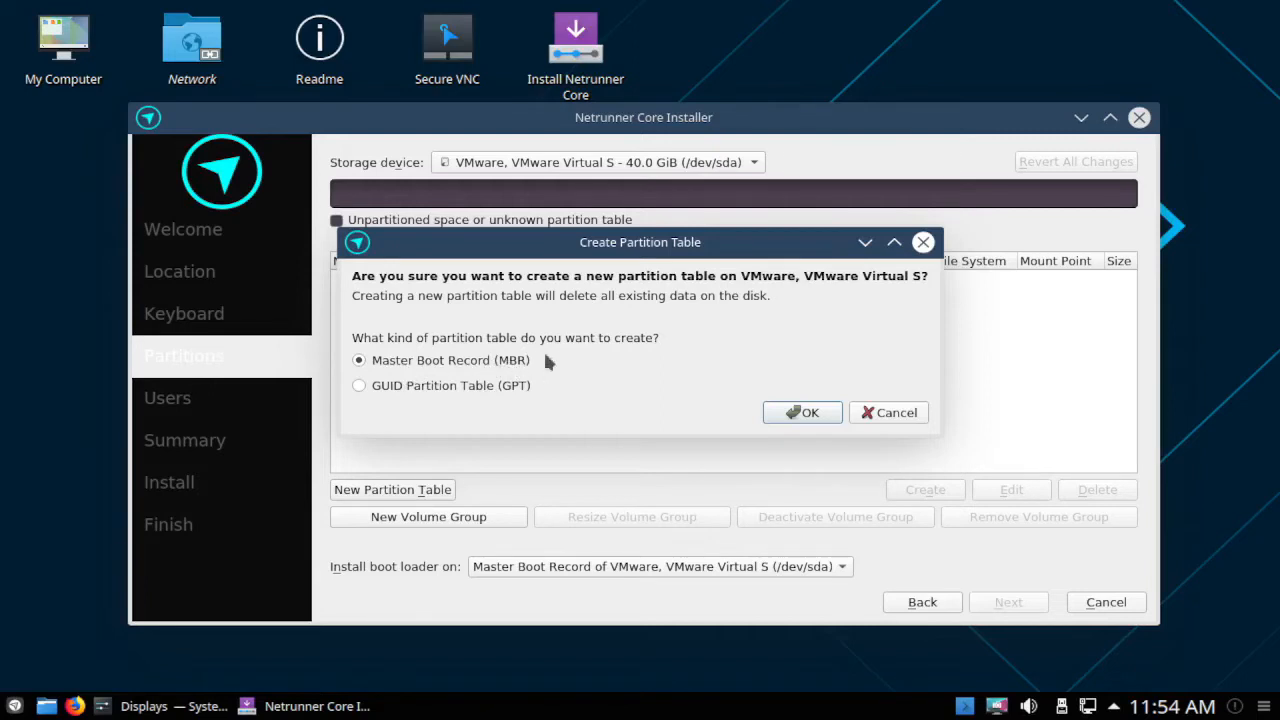
# Confirm a Master Boot Record (MBR) partition table and select the 40.0 GiB free space.
pyautogui.click(803, 413)
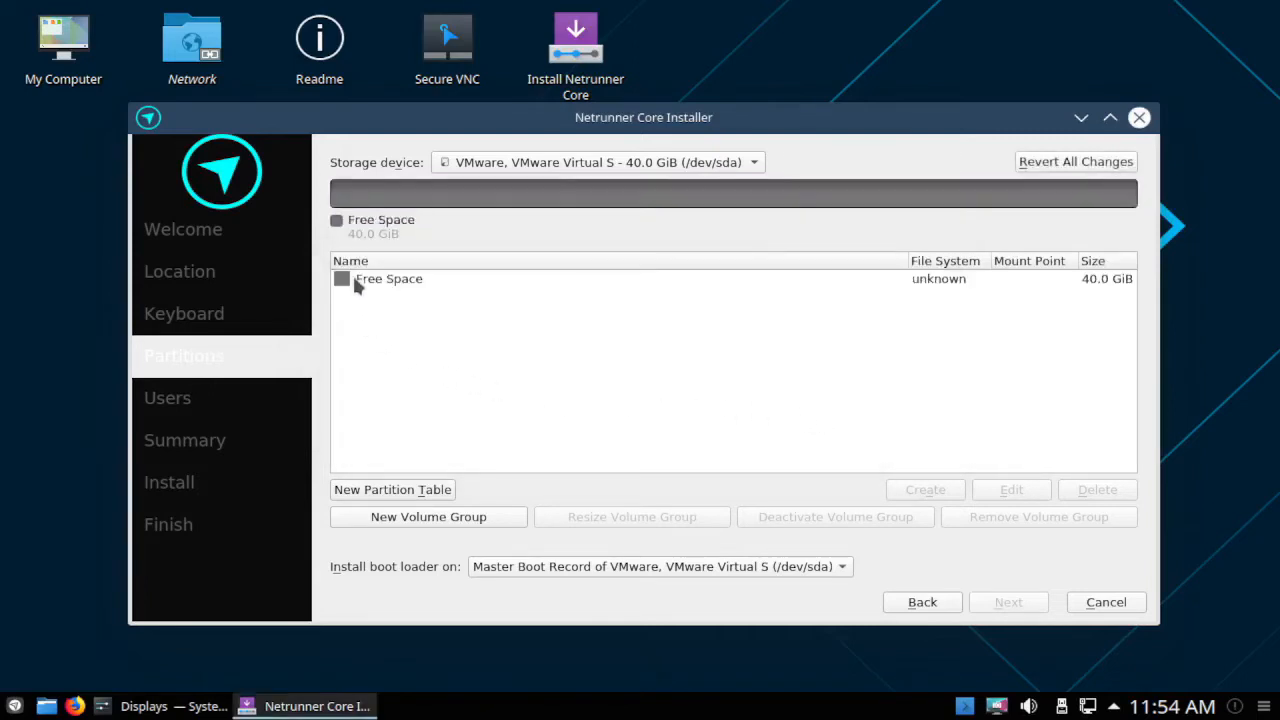
pyautogui.click(406, 281)
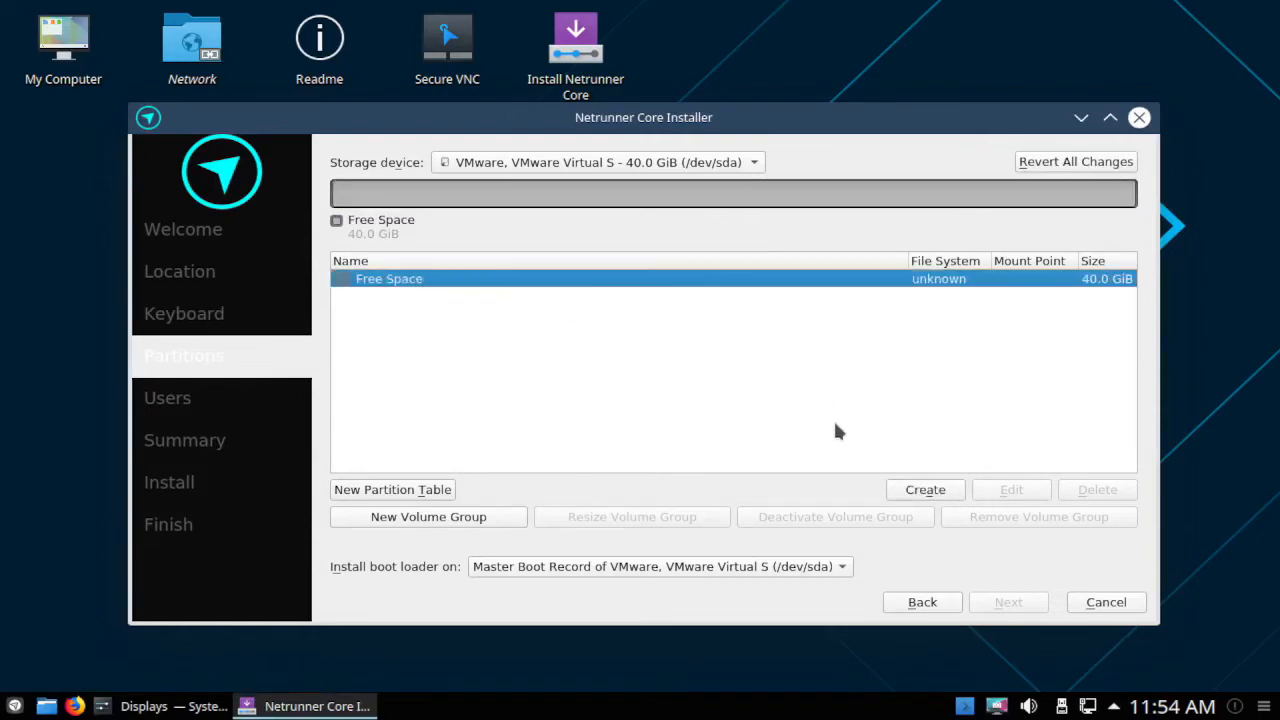
# Create a 4096 MiB linuxswap partition, then select the remaining 36.0 GiB free space.
pyautogui.click(925, 490)
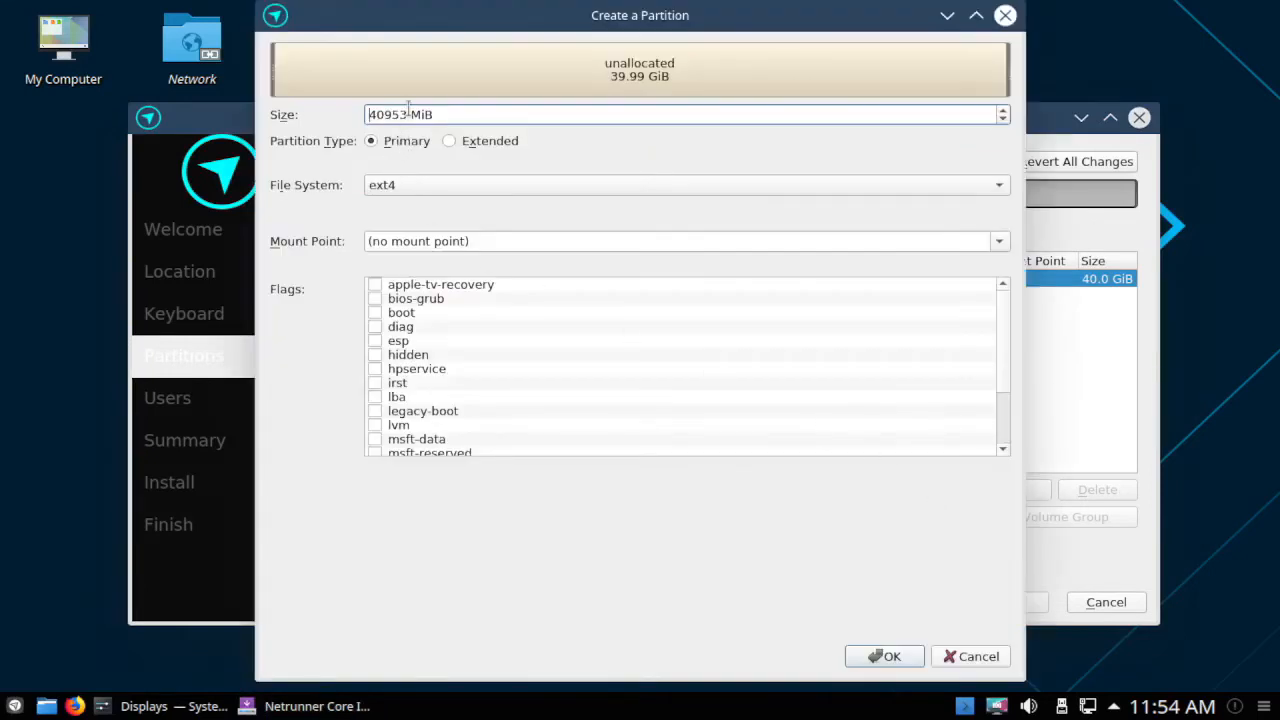
pyautogui.moveTo(408, 115); pyautogui.dragTo(300, 87)
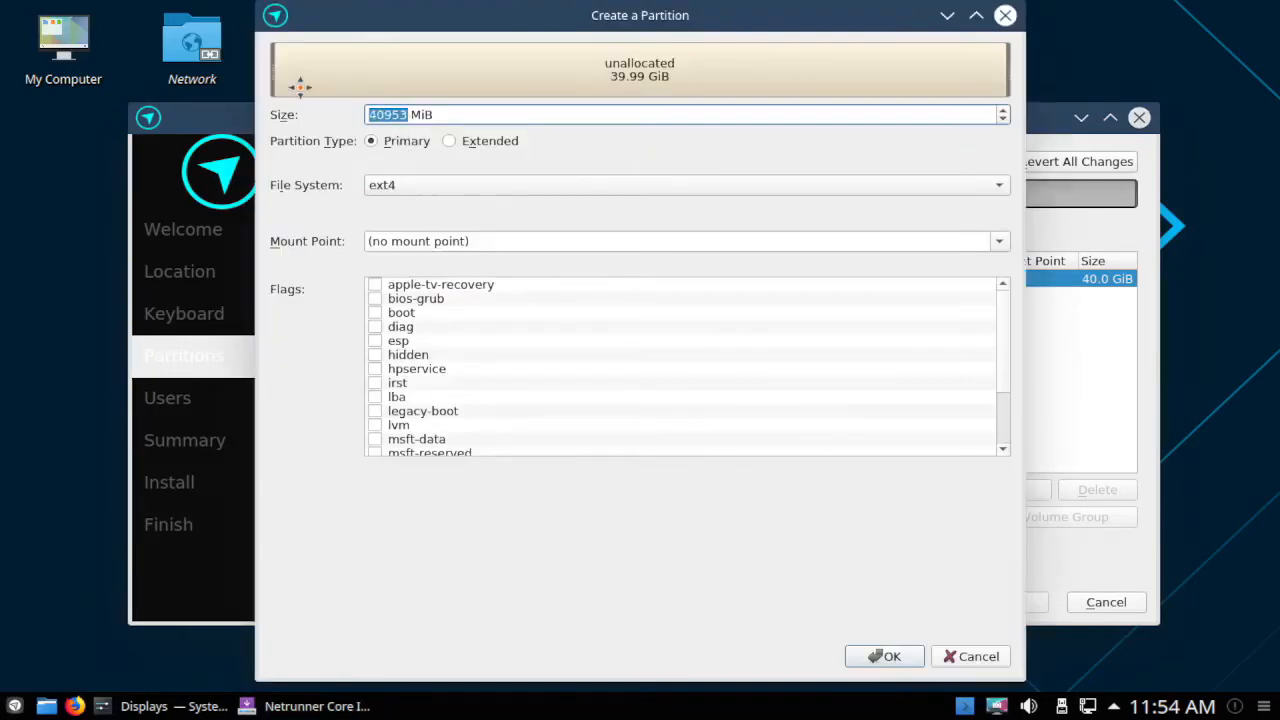
pyautogui.write('4096')
pyautogui.click(531, 189)
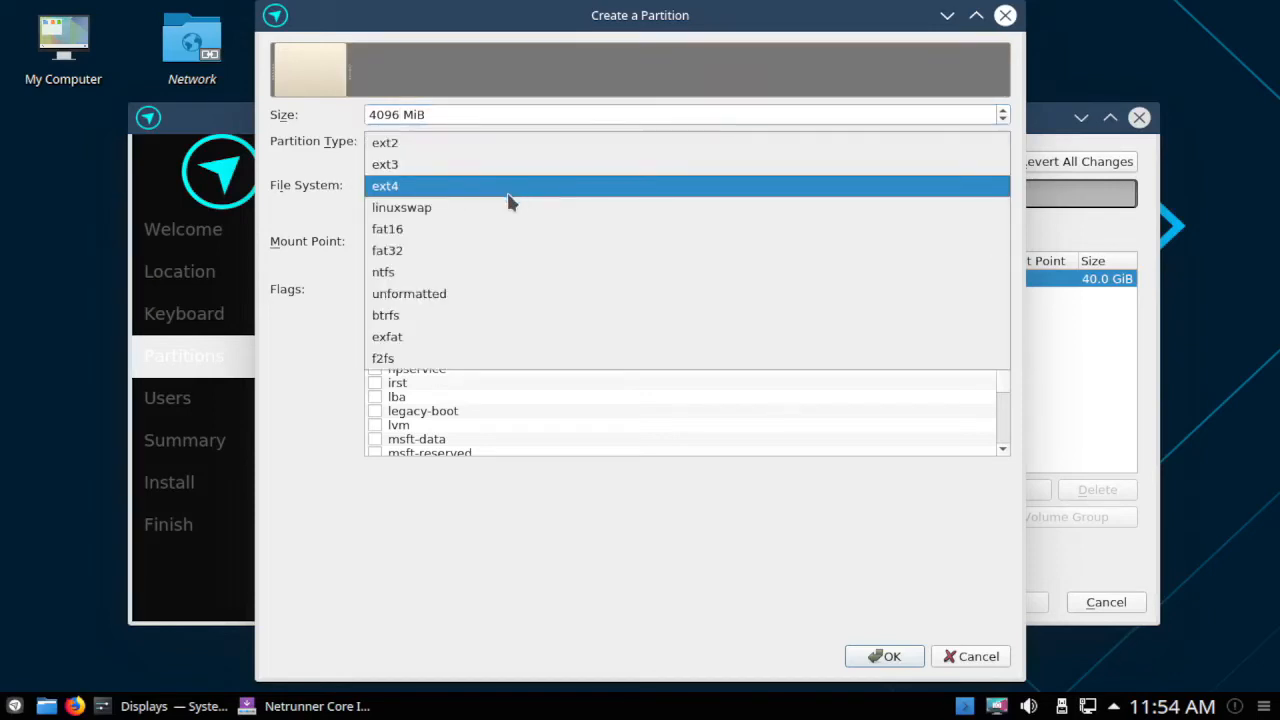
pyautogui.click(438, 212)
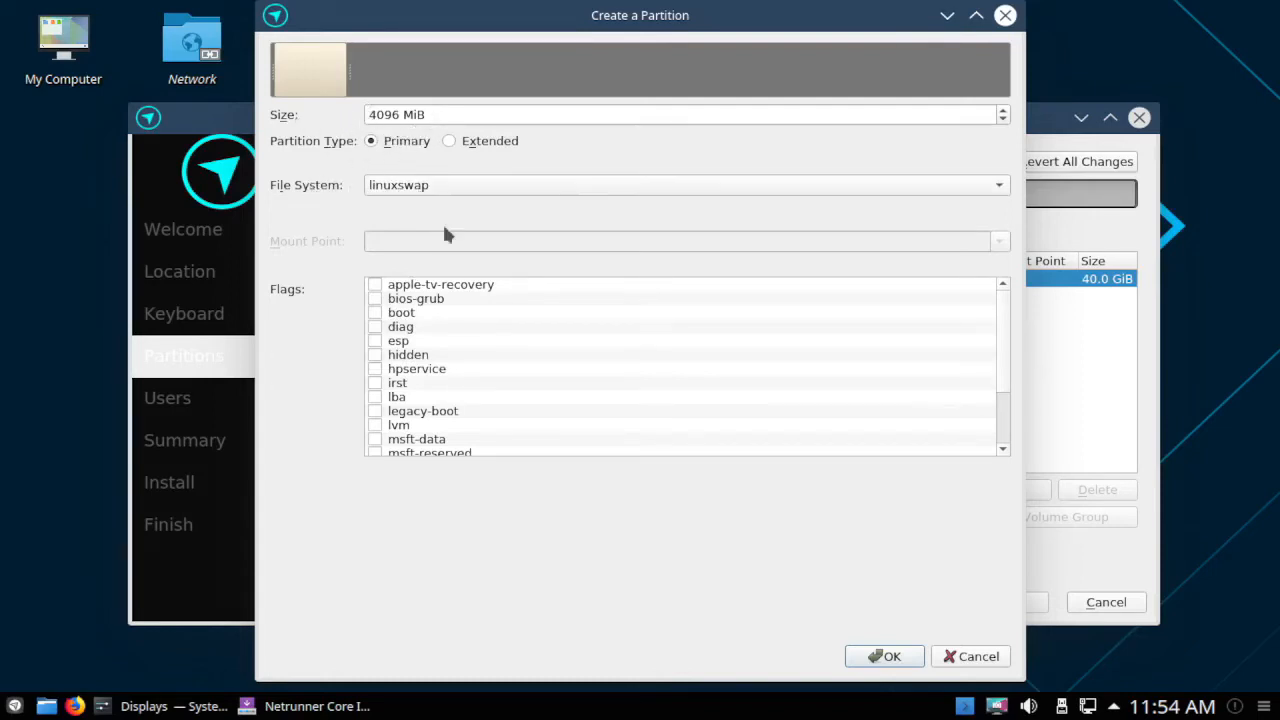
pyautogui.click(891, 658)
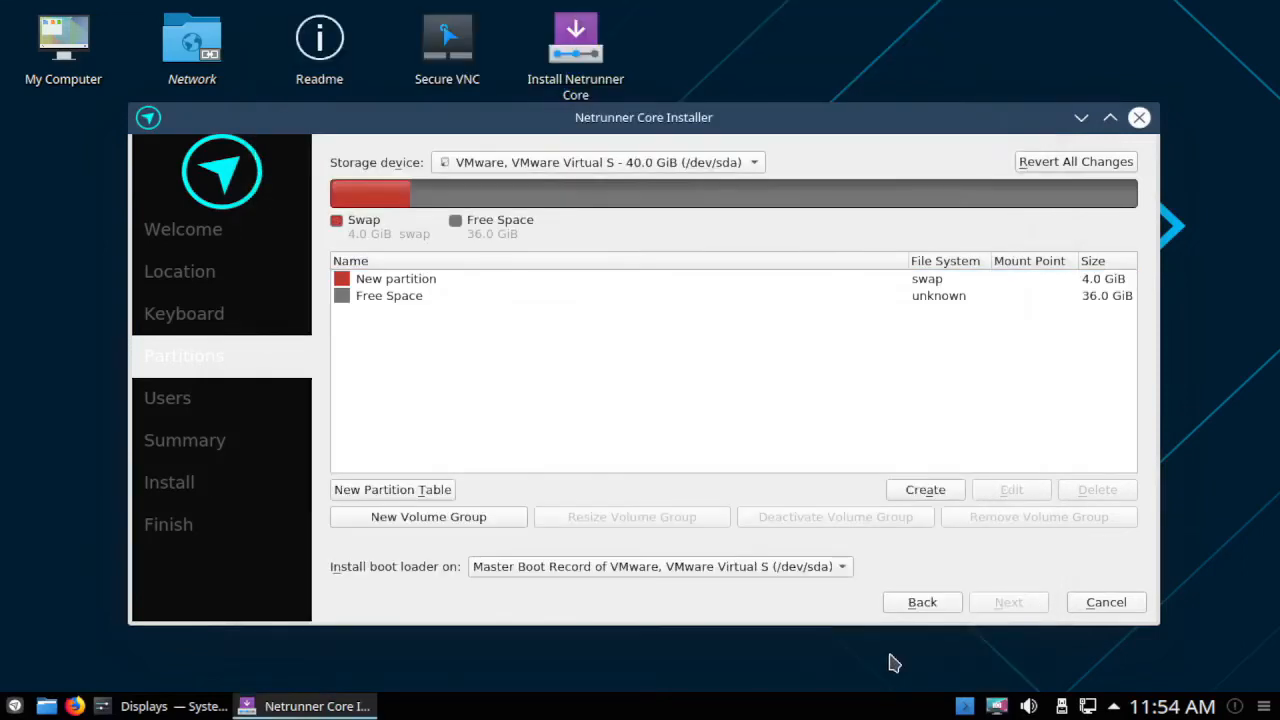
pyautogui.click(394, 295)
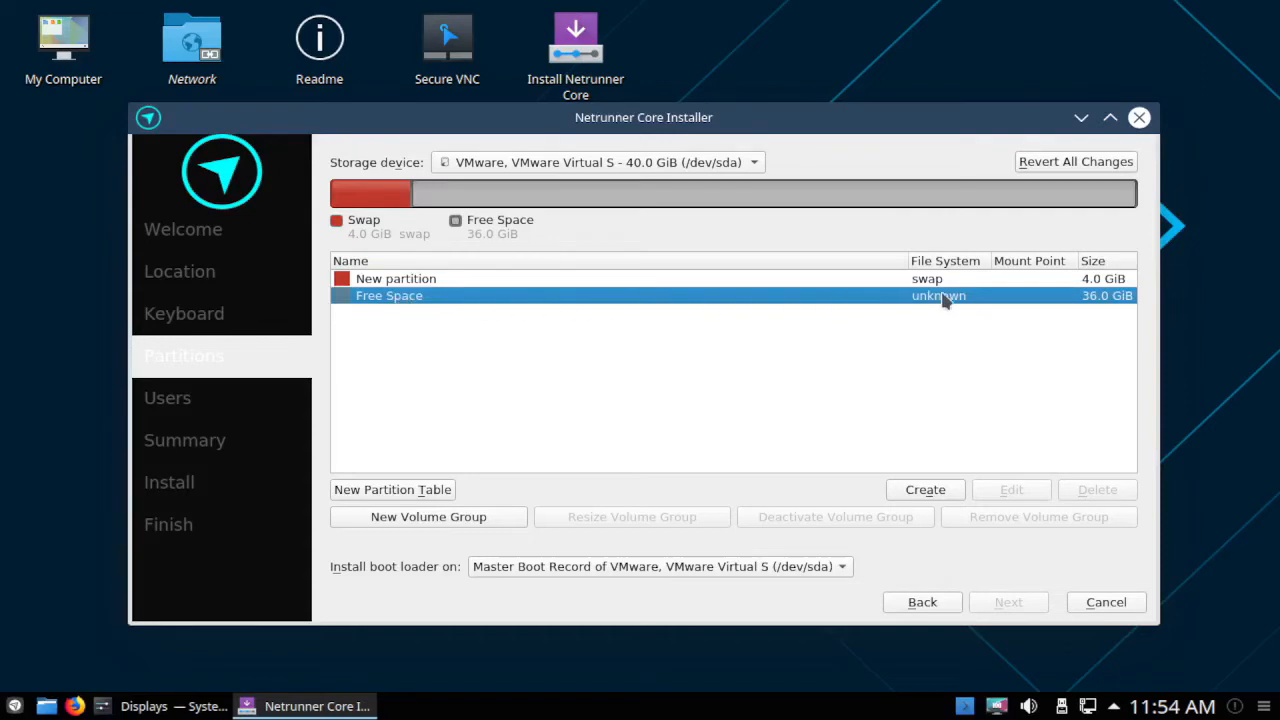
# Create a 36857 MiB ext4 partition mounted at / with the boot flag set.
pyautogui.click(920, 490)
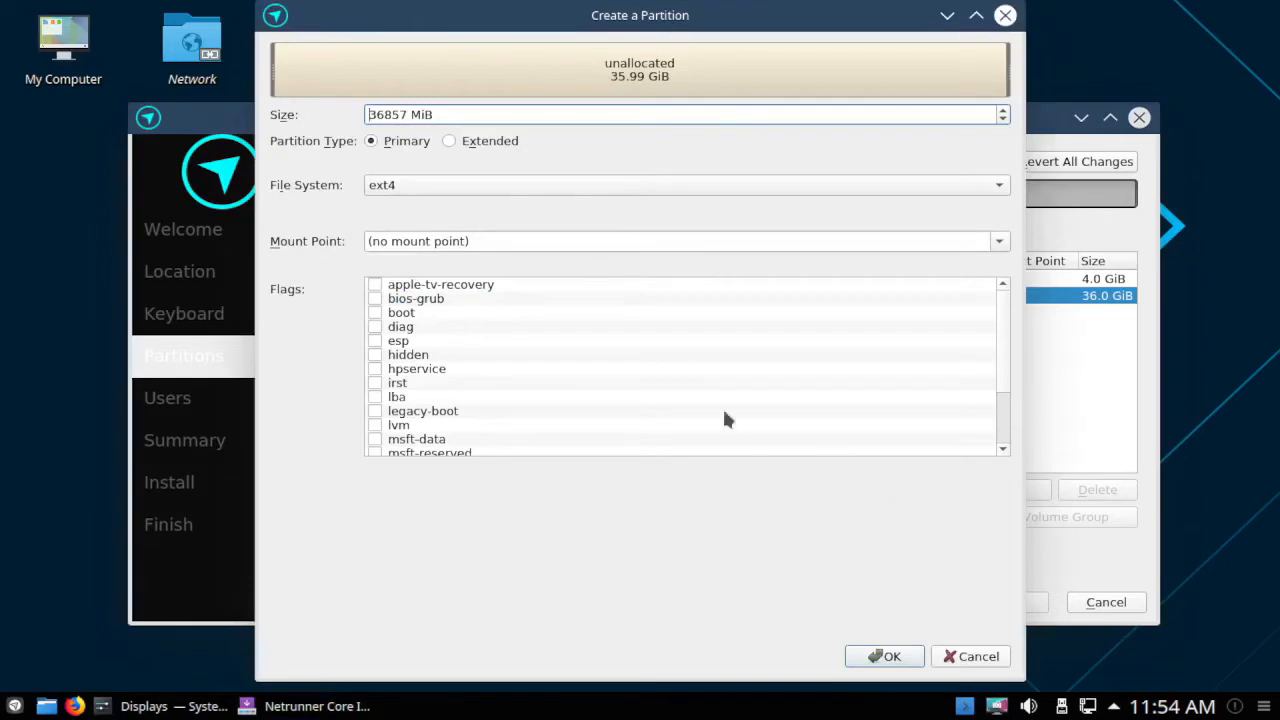
pyautogui.moveTo(367, 114); pyautogui.dragTo(458, 115)
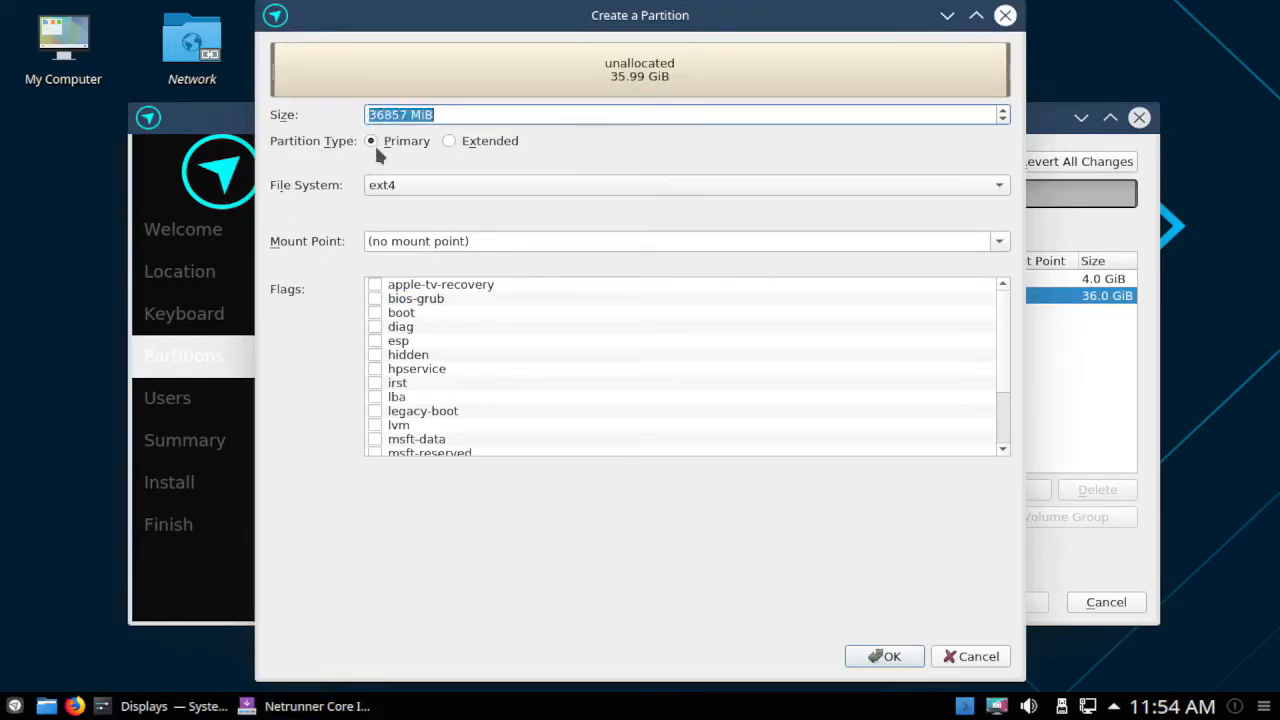
pyautogui.click(414, 183)
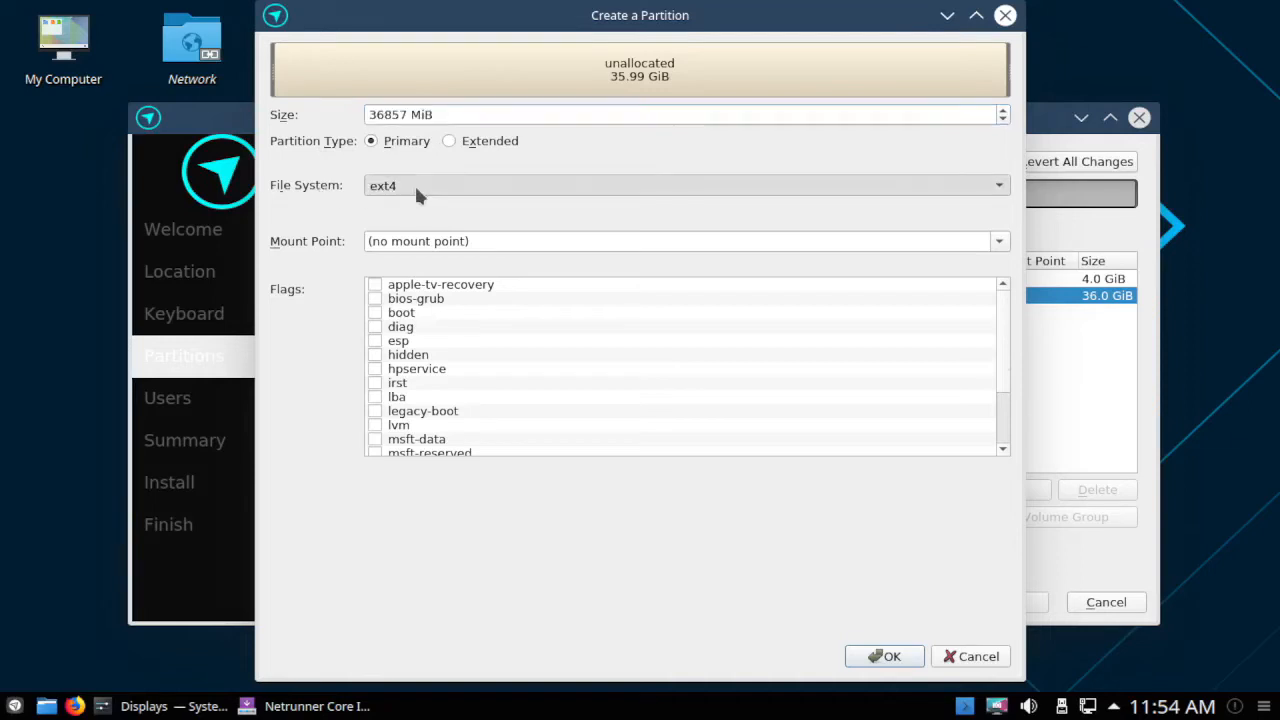
pyautogui.click(414, 183)
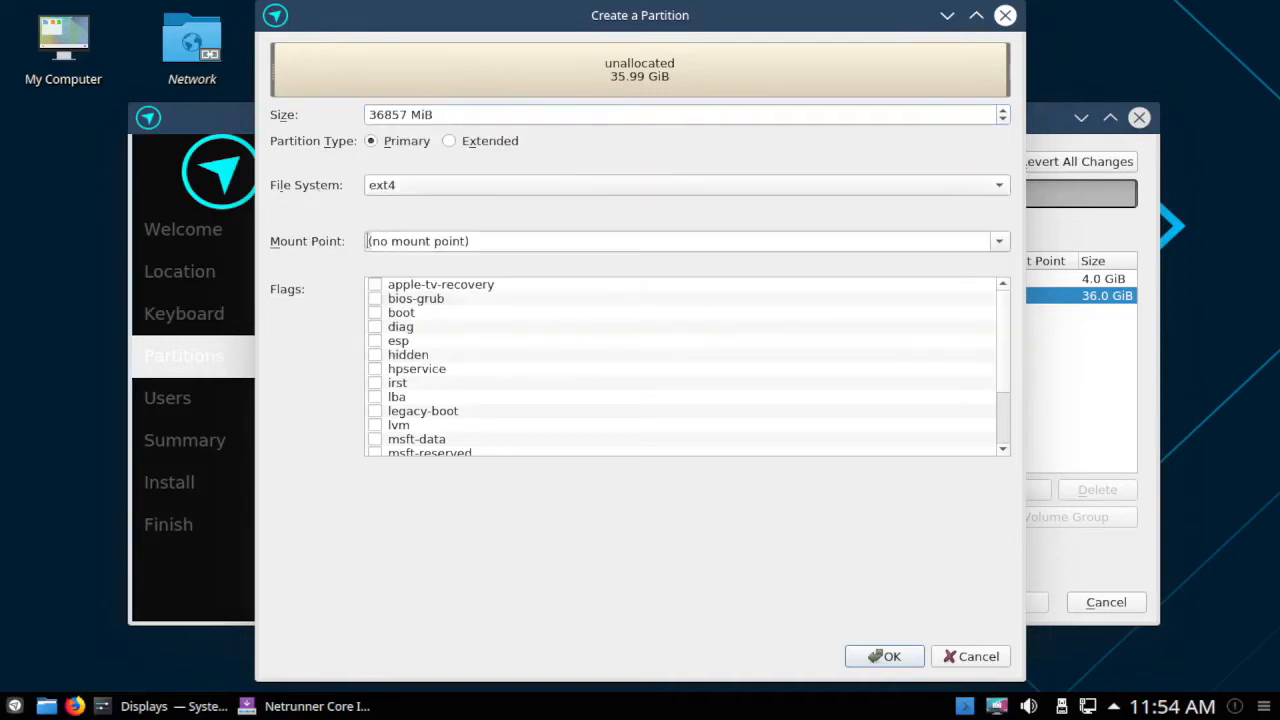
pyautogui.click(999, 241)
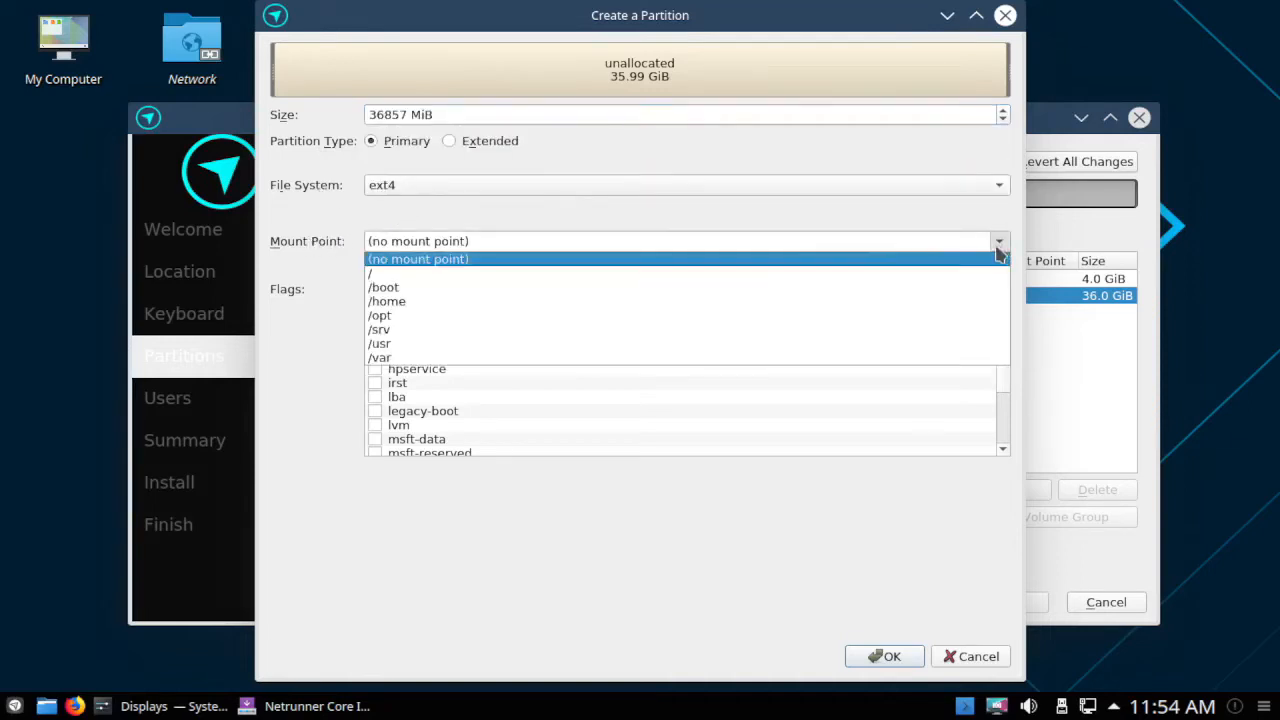
pyautogui.click(374, 274)
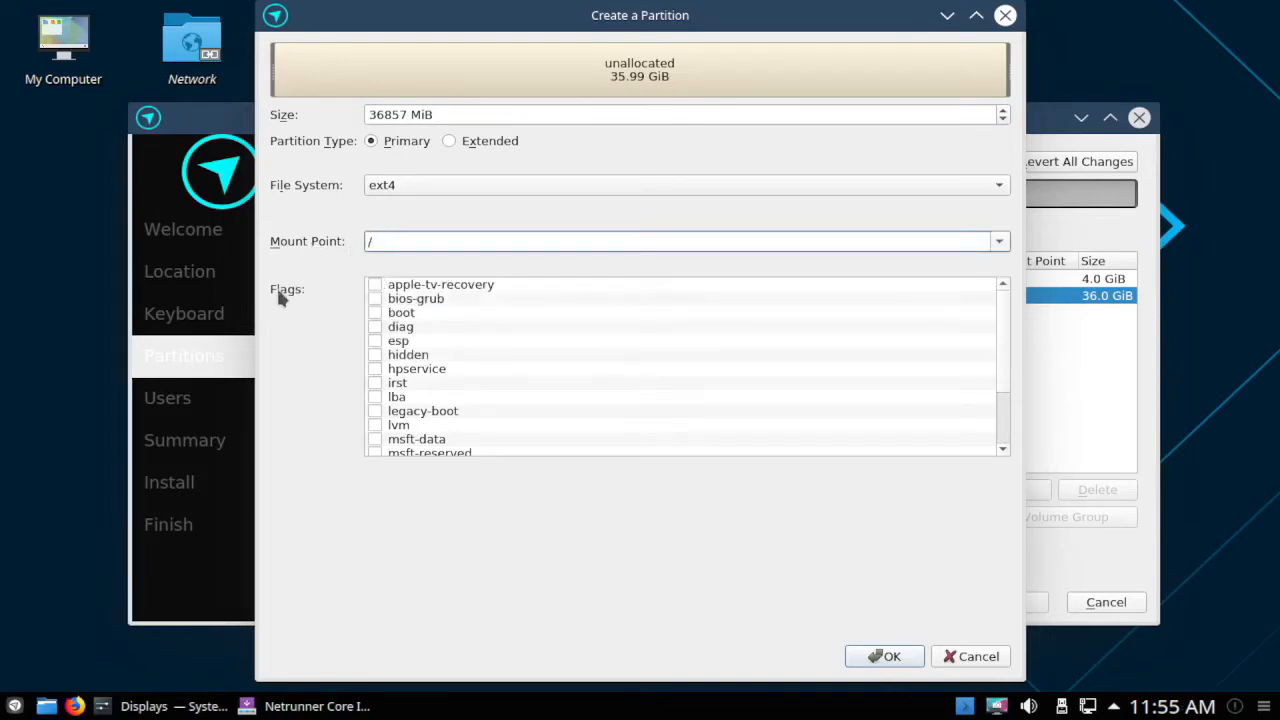
pyautogui.click(375, 313)
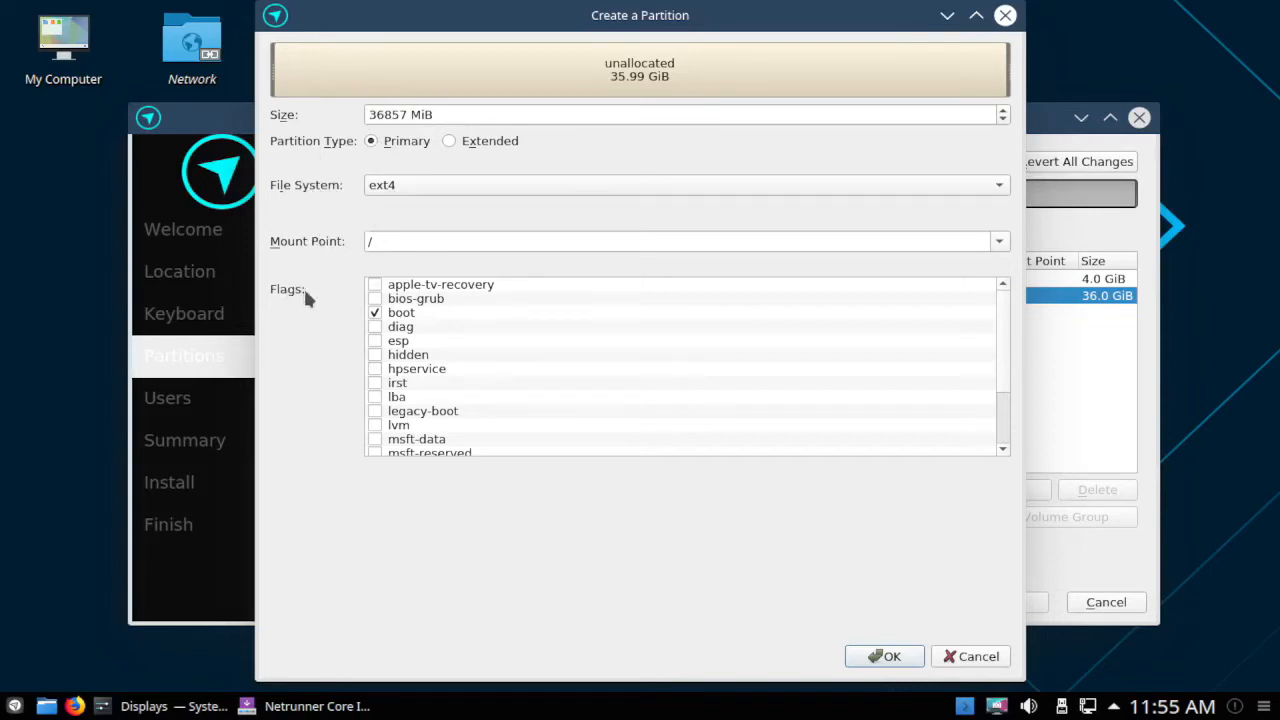
pyautogui.click(890, 658)
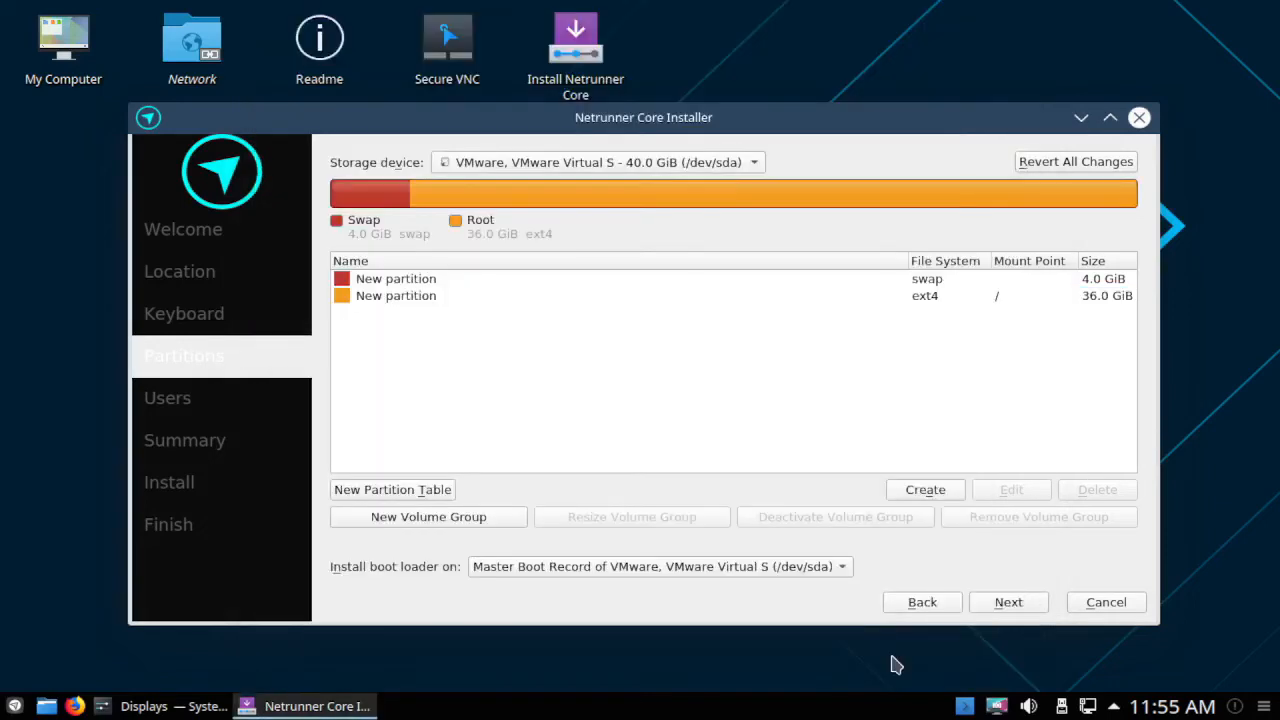
# Review the swap and ext4 root partitions, keep the boot loader on the MBR, and continue.
pyautogui.click(362, 221)
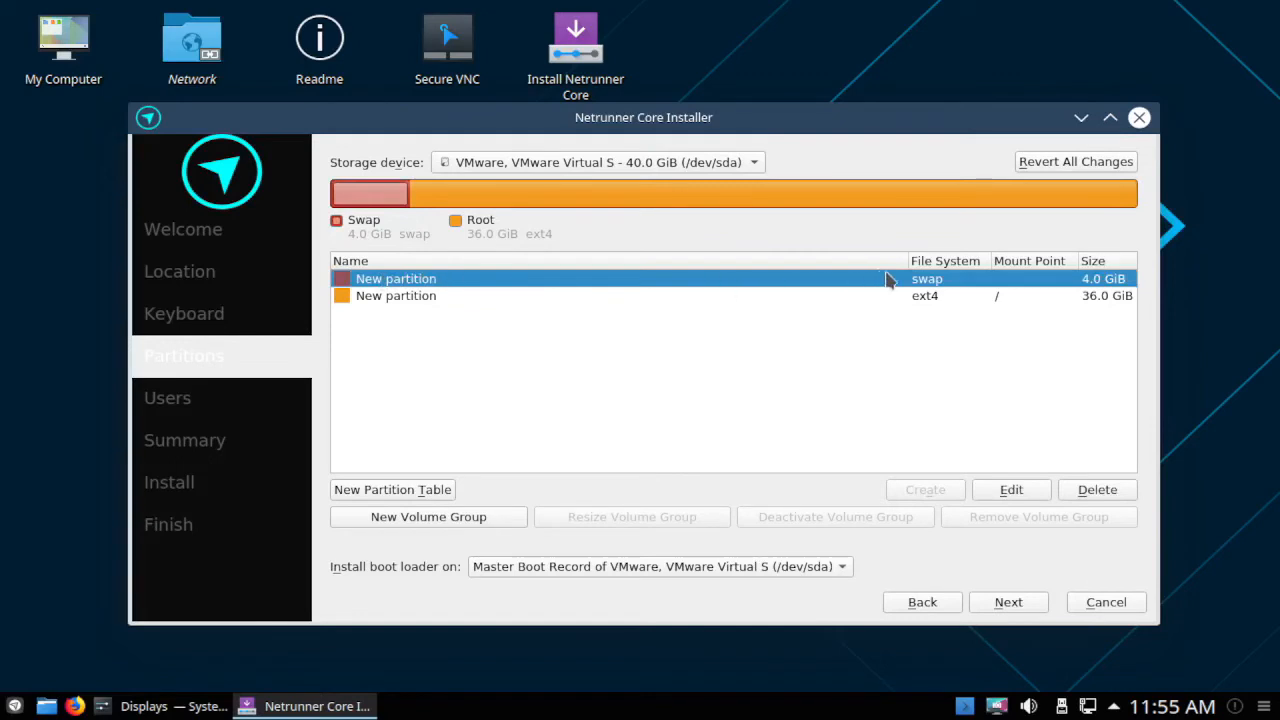
pyautogui.click(566, 208)
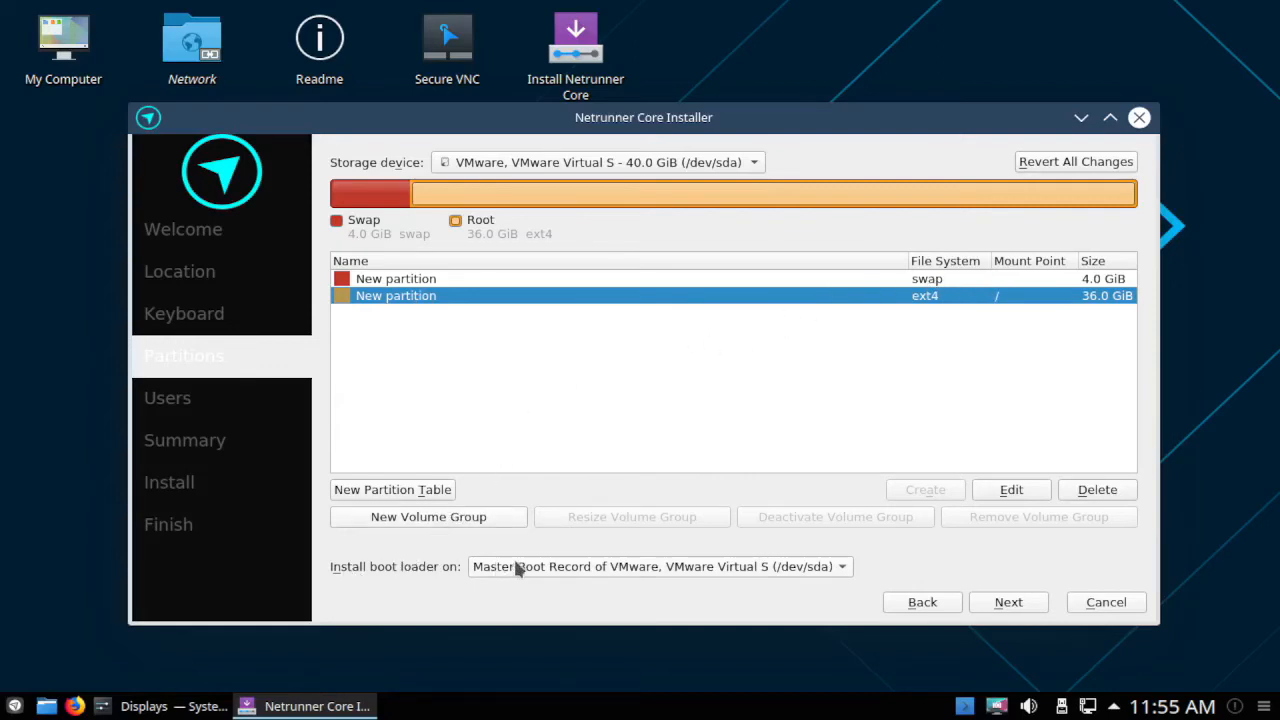
pyautogui.click(695, 566)
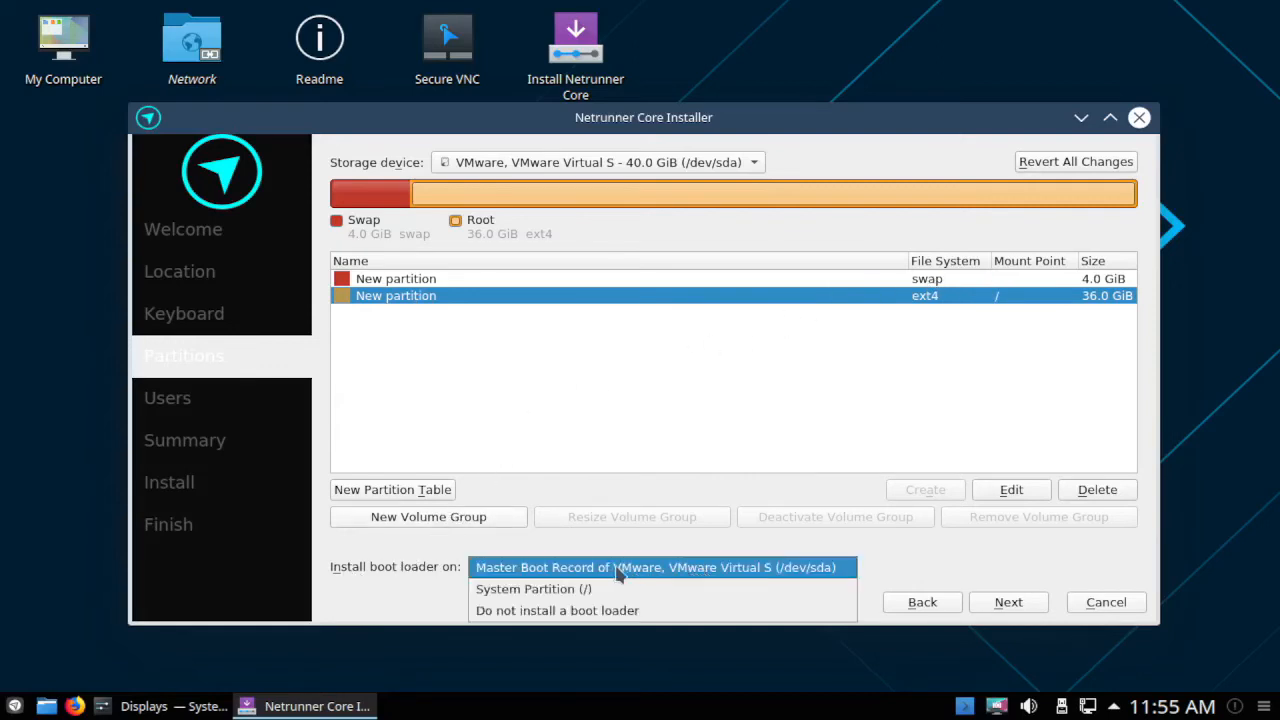
pyautogui.click(520, 567)
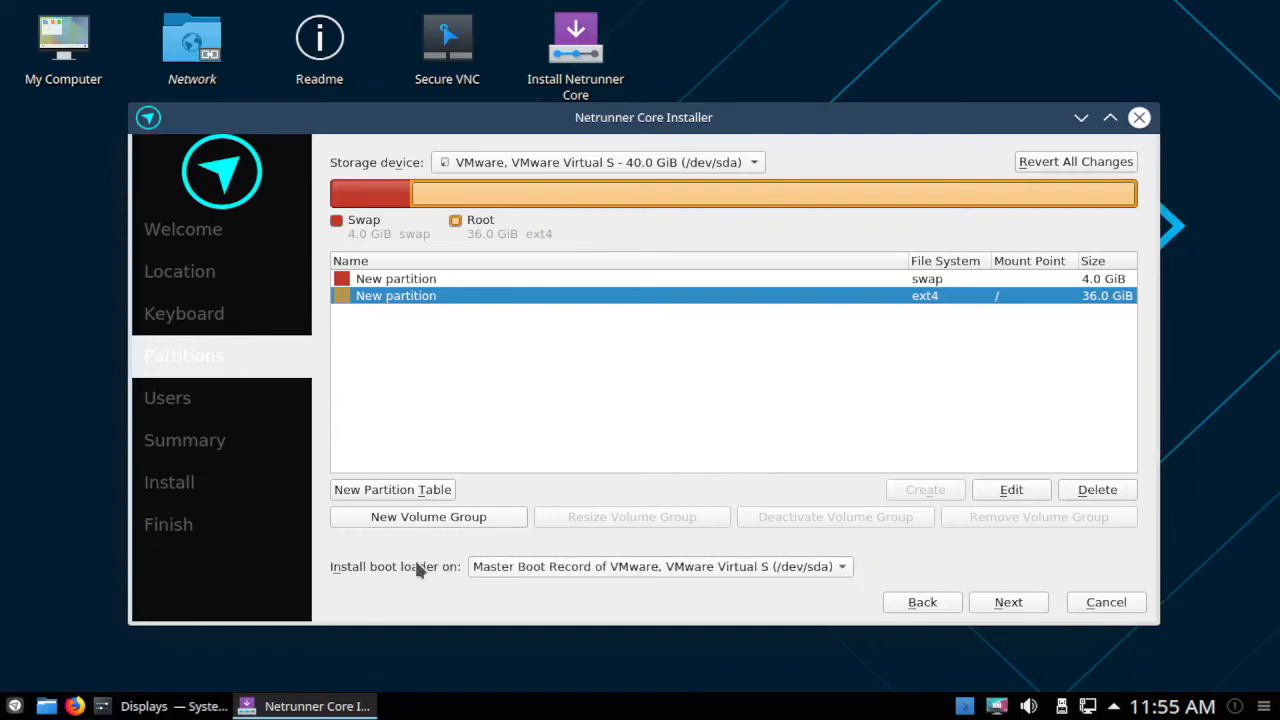
pyautogui.click(1015, 602)
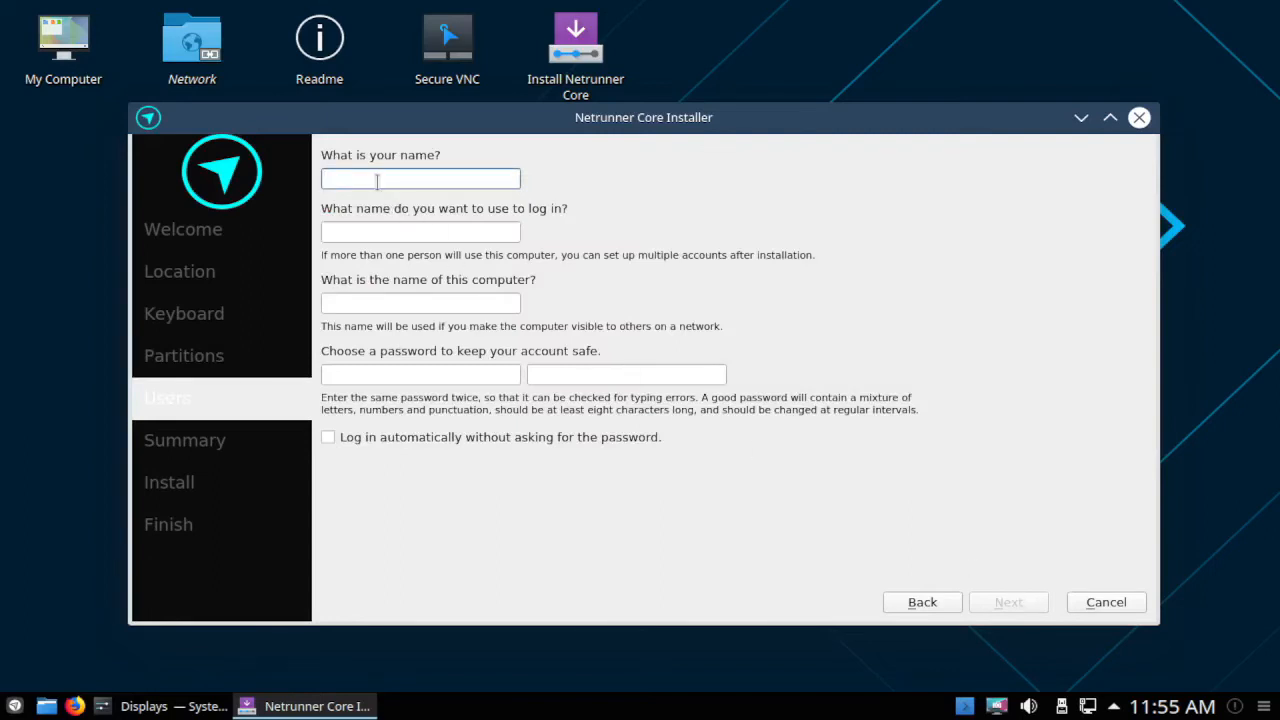
# Enter the user's full name and edit the suggested login name.
pyautogui.write('tokaruk omak')
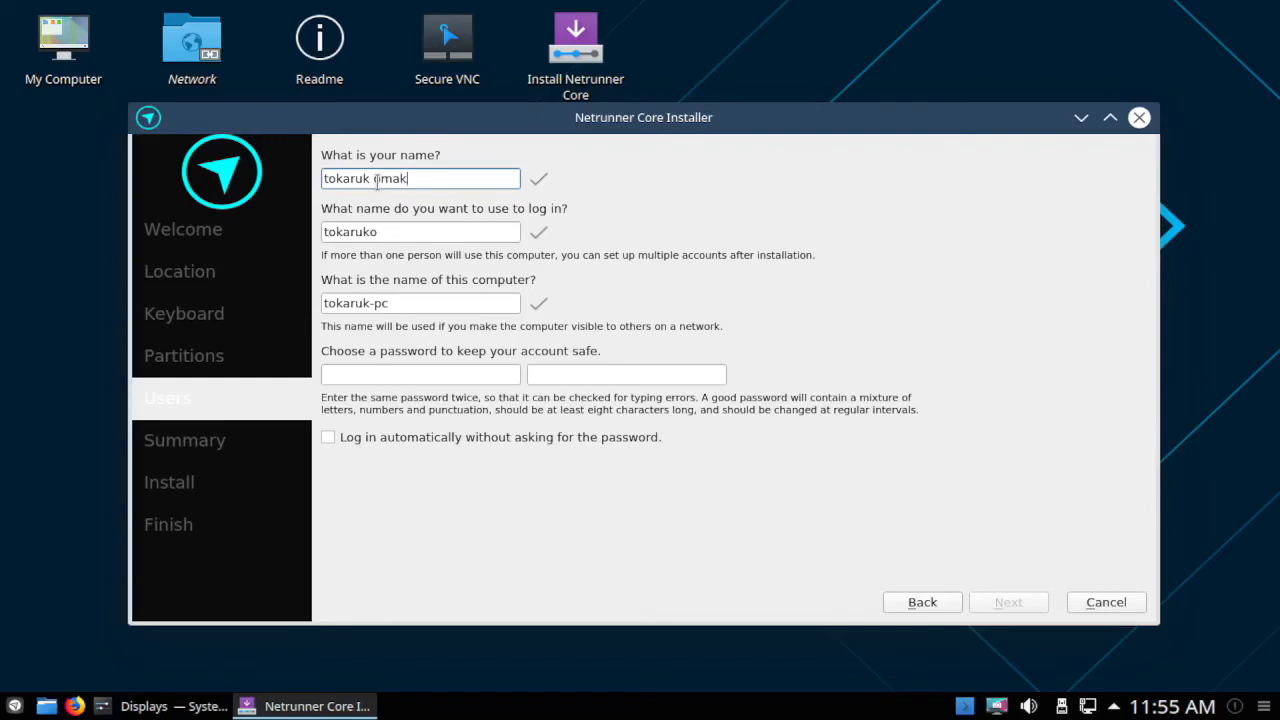
pyautogui.press('Tab')
pyautogui.click(389, 228)
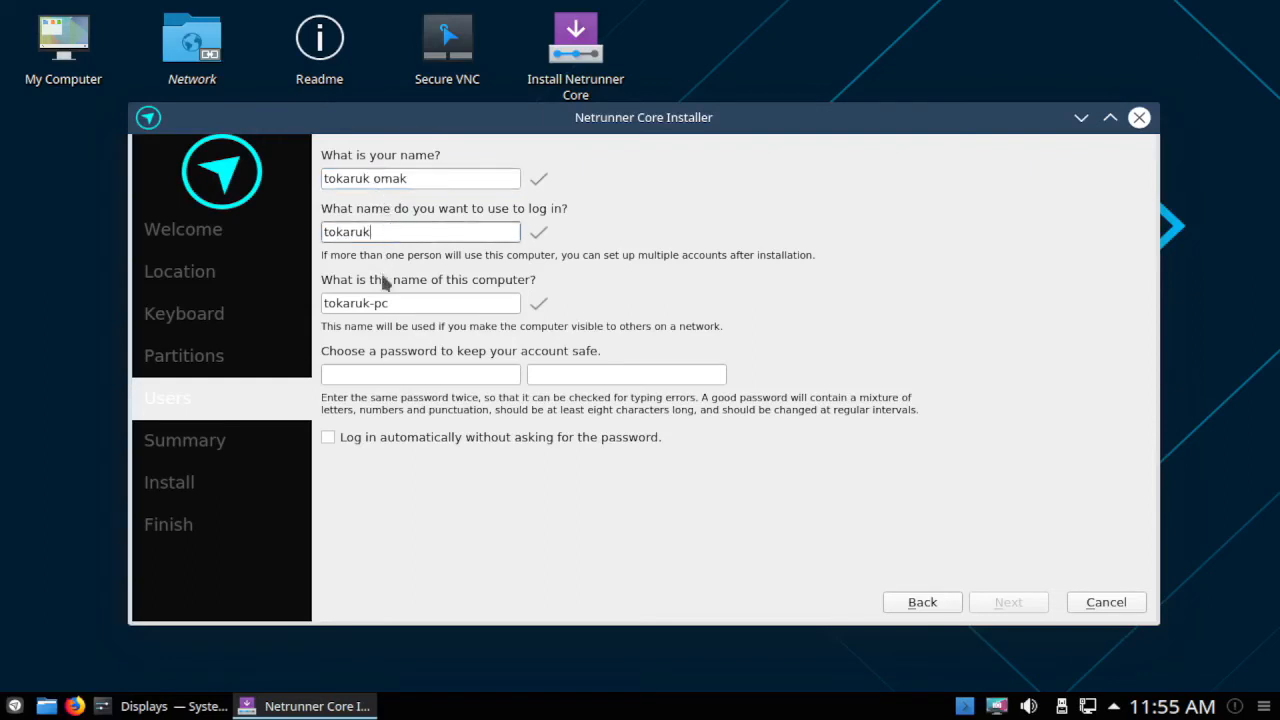
# Enter and confirm the account password, then advance to the installation Summary page.
pyautogui.click(348, 373)
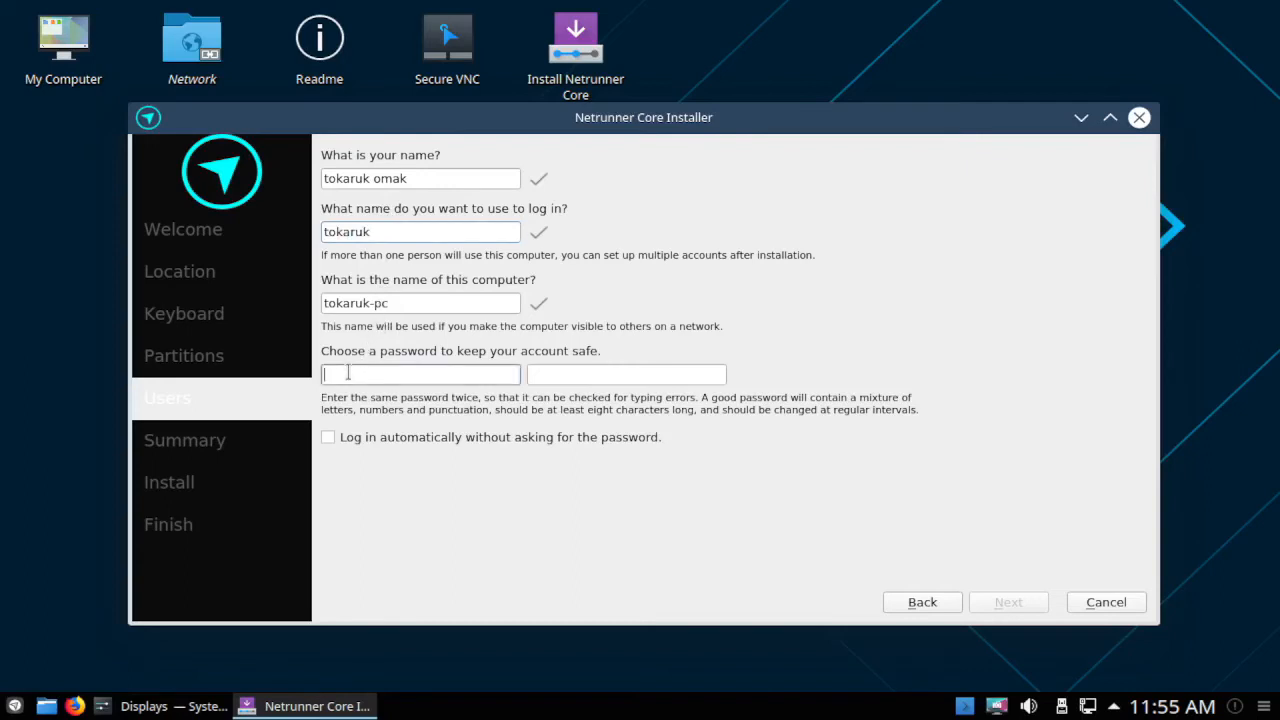
pyautogui.write('12345')
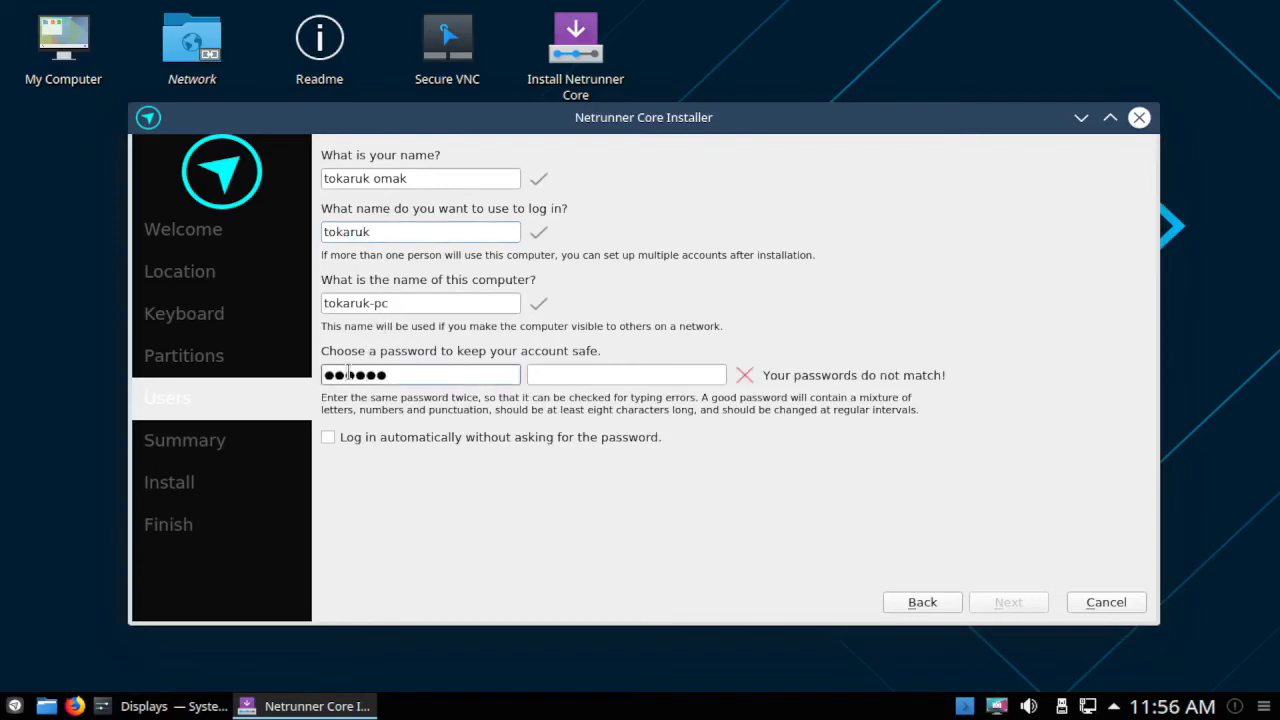
pyautogui.press('Tab')
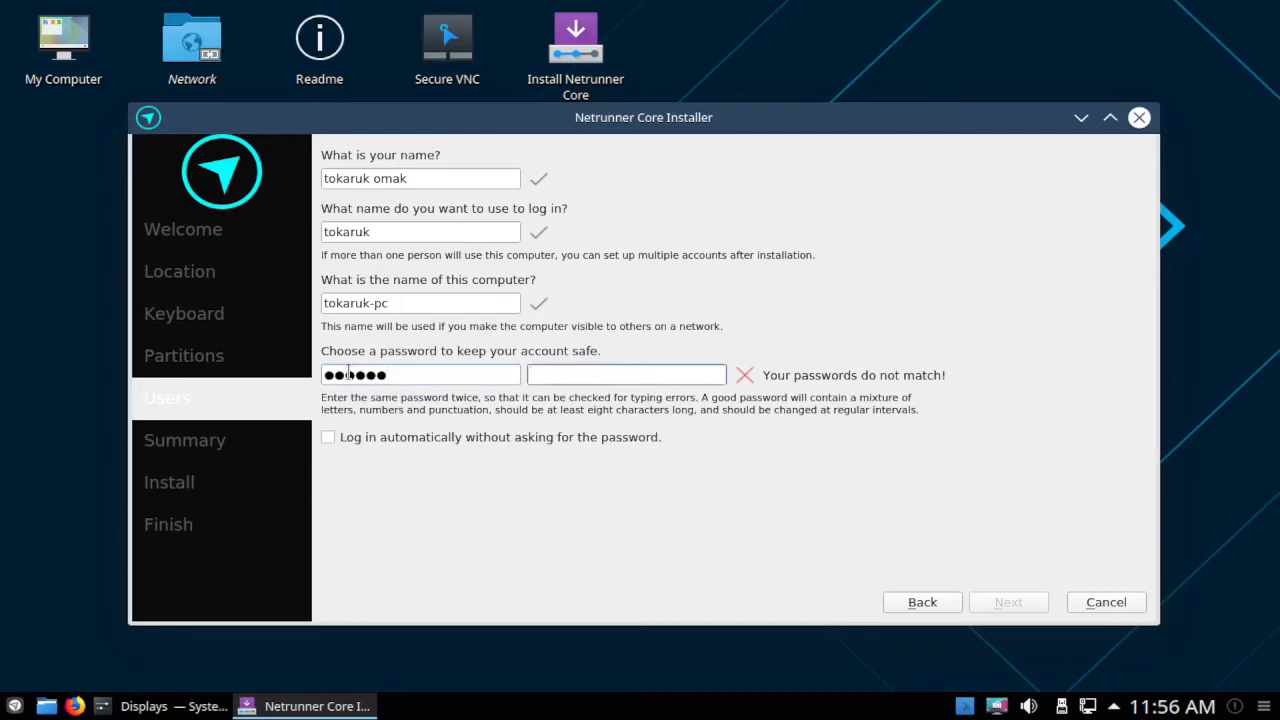
pyautogui.write('123456')
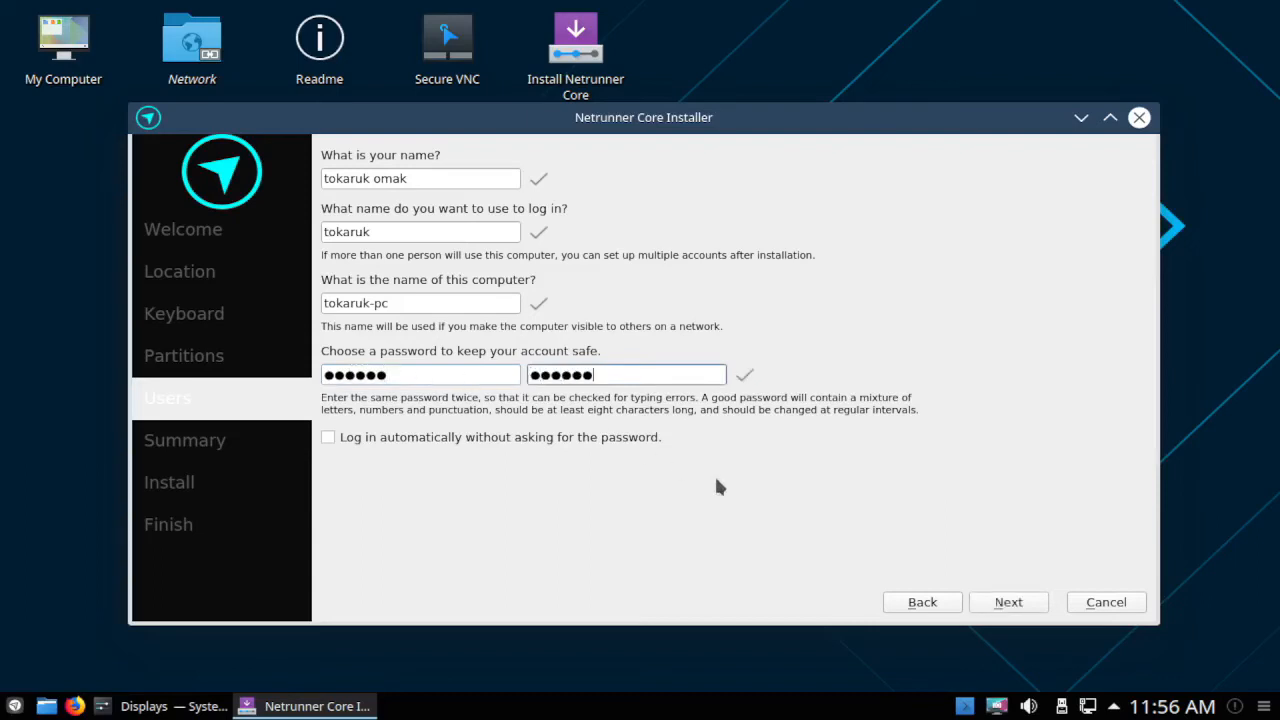
pyautogui.click(1008, 602)
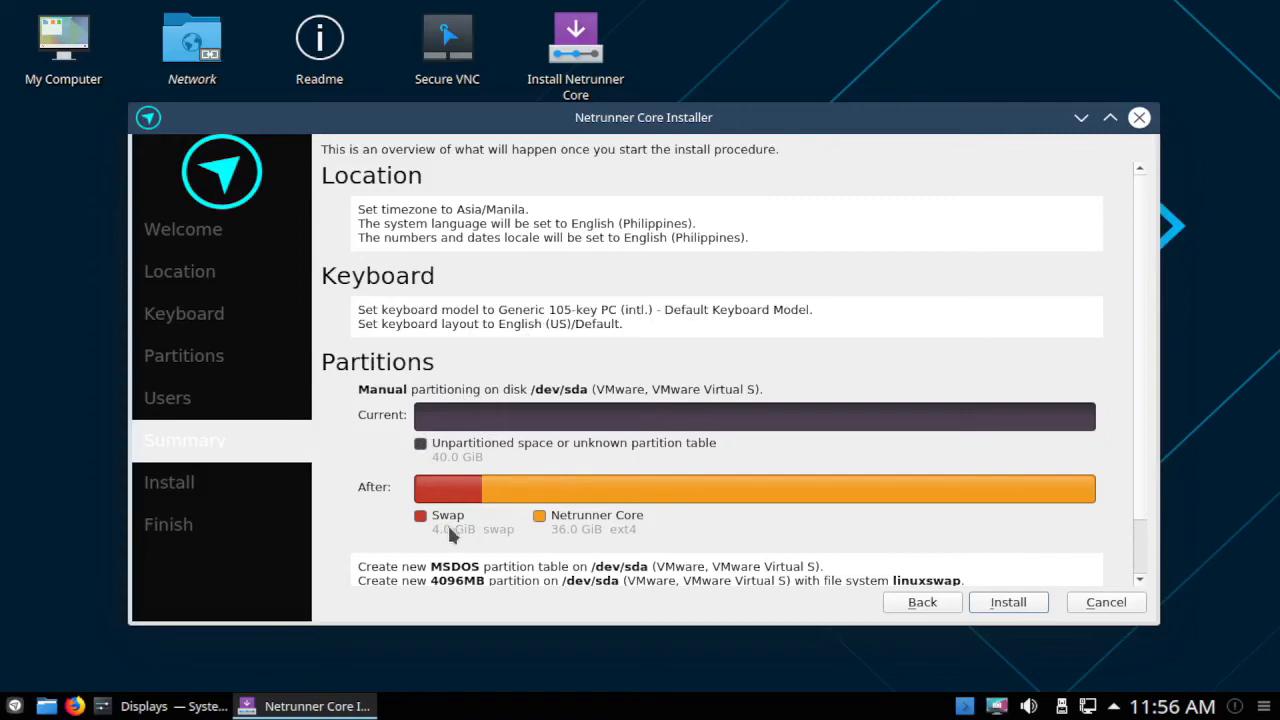
# Review the planned swap and ext4 partition actions, then start installing Netrunner Core.
pyautogui.scroll(-1, 1149, 540)
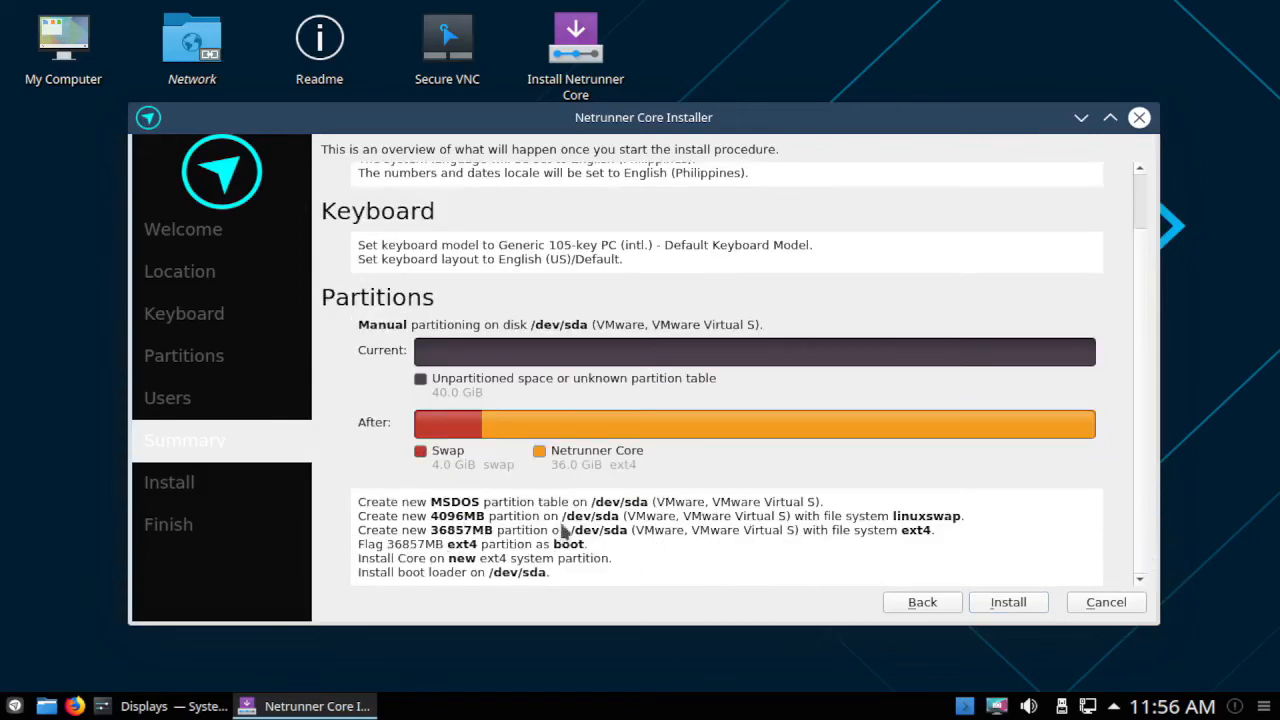
pyautogui.click(1016, 608)
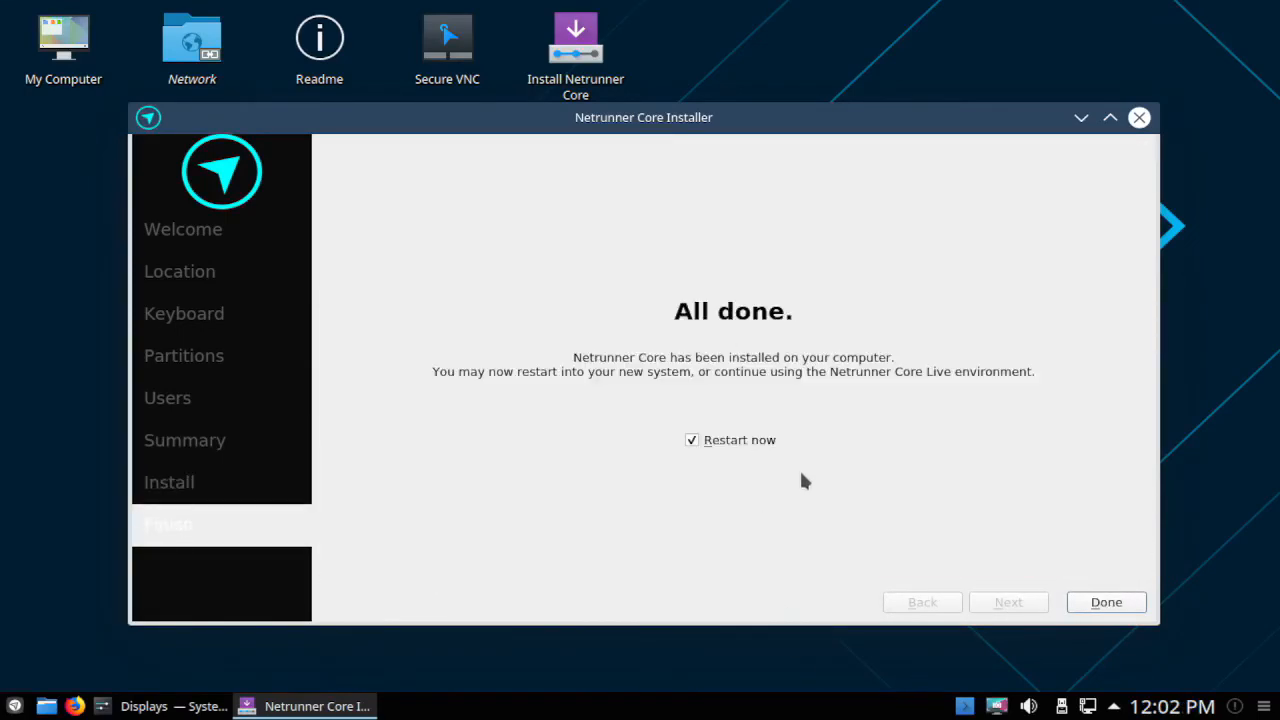
# Restart into the newly installed system and log in with the account password.
pyautogui.click(1106, 602)
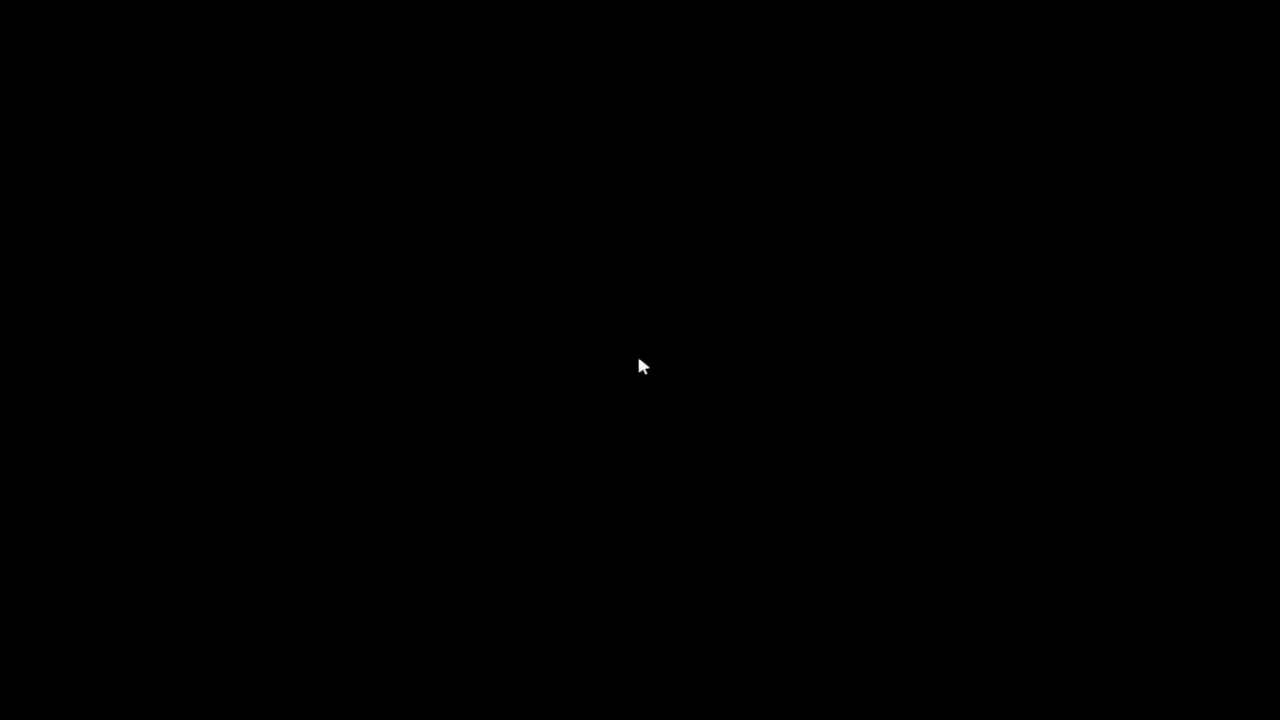
pyautogui.write('******')
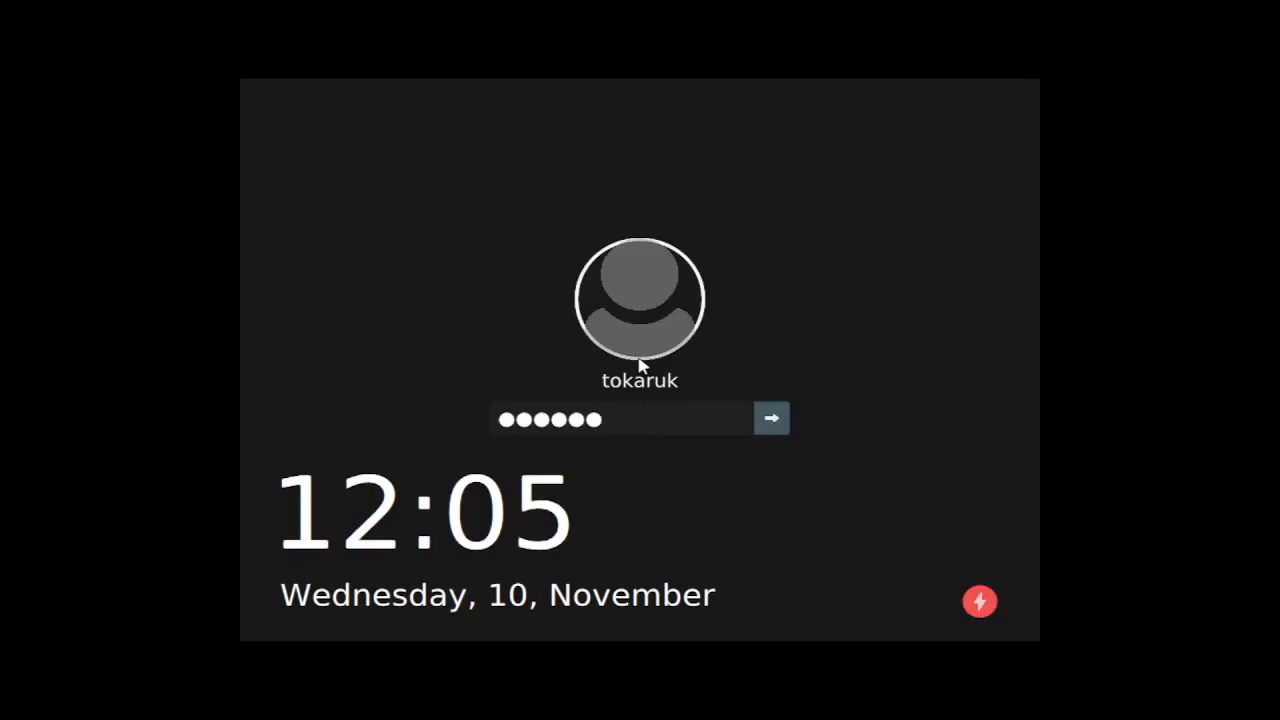
pyautogui.press('Return')
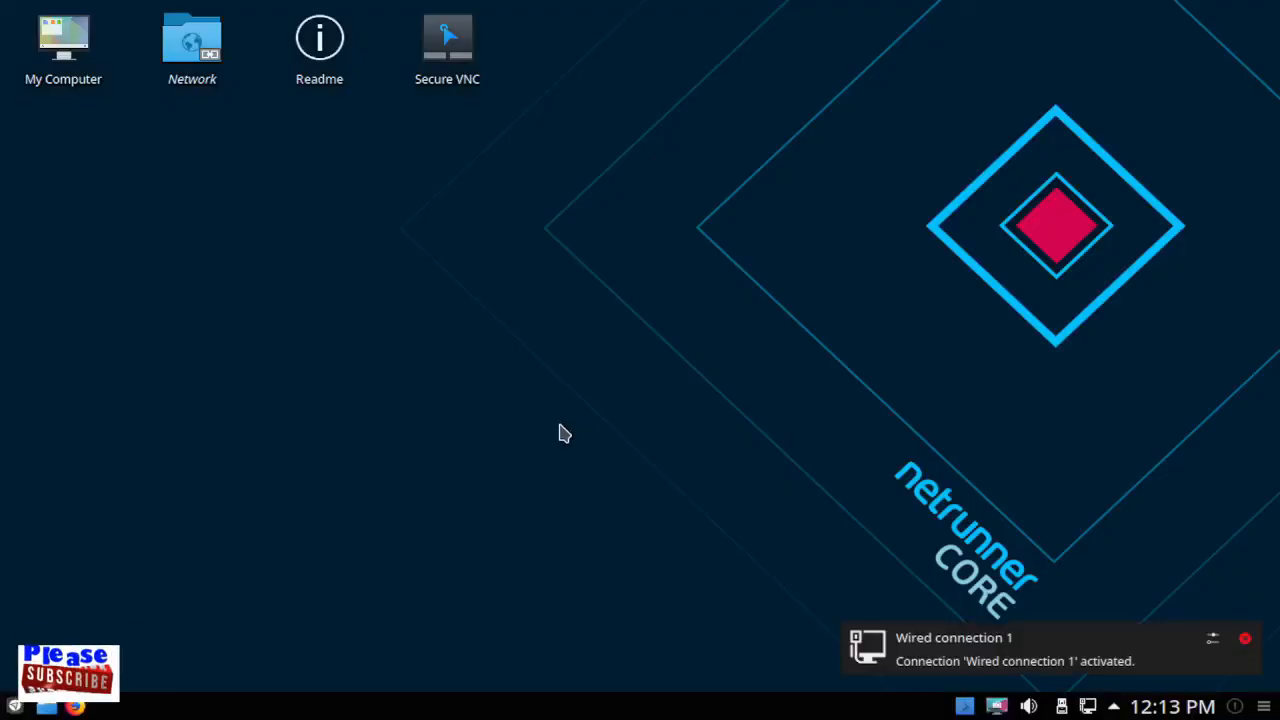
# Try the desktop context menu, the Yakuake drop-down terminal and the Spectacle screenshot tool.
pyautogui.rightClick(605, 216)
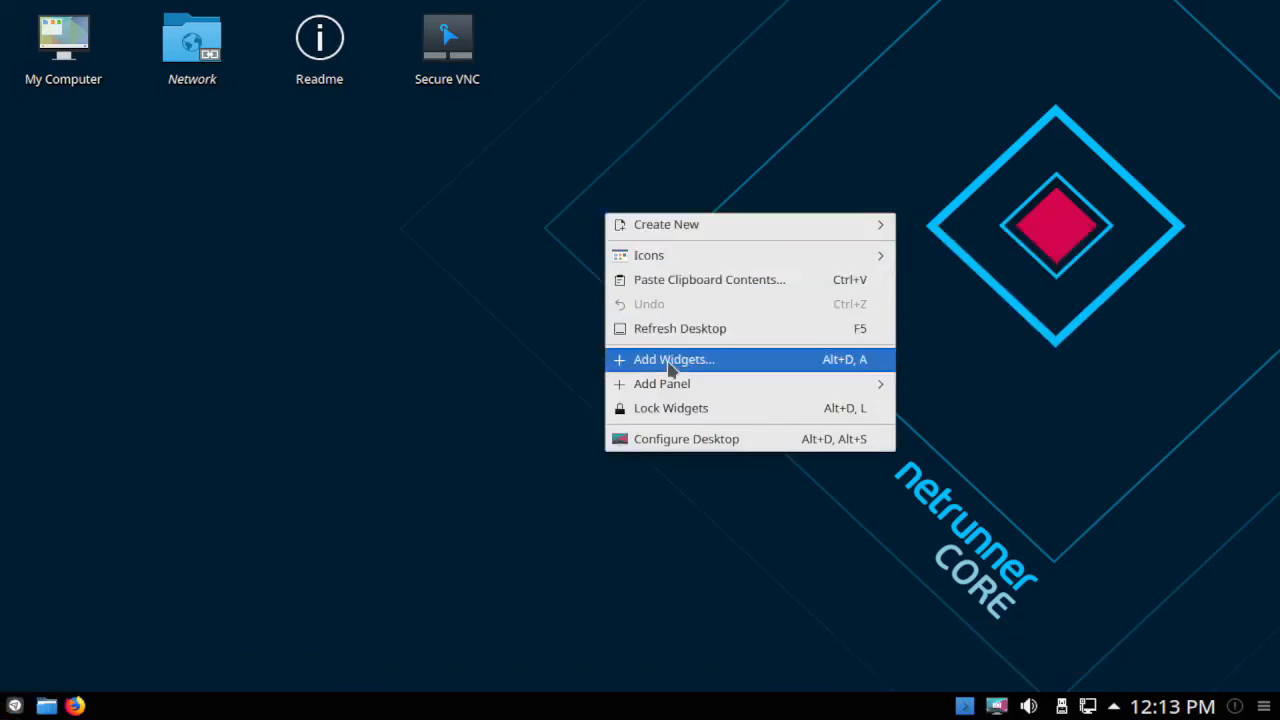
pyautogui.click(936, 648)
pyautogui.click(966, 708)
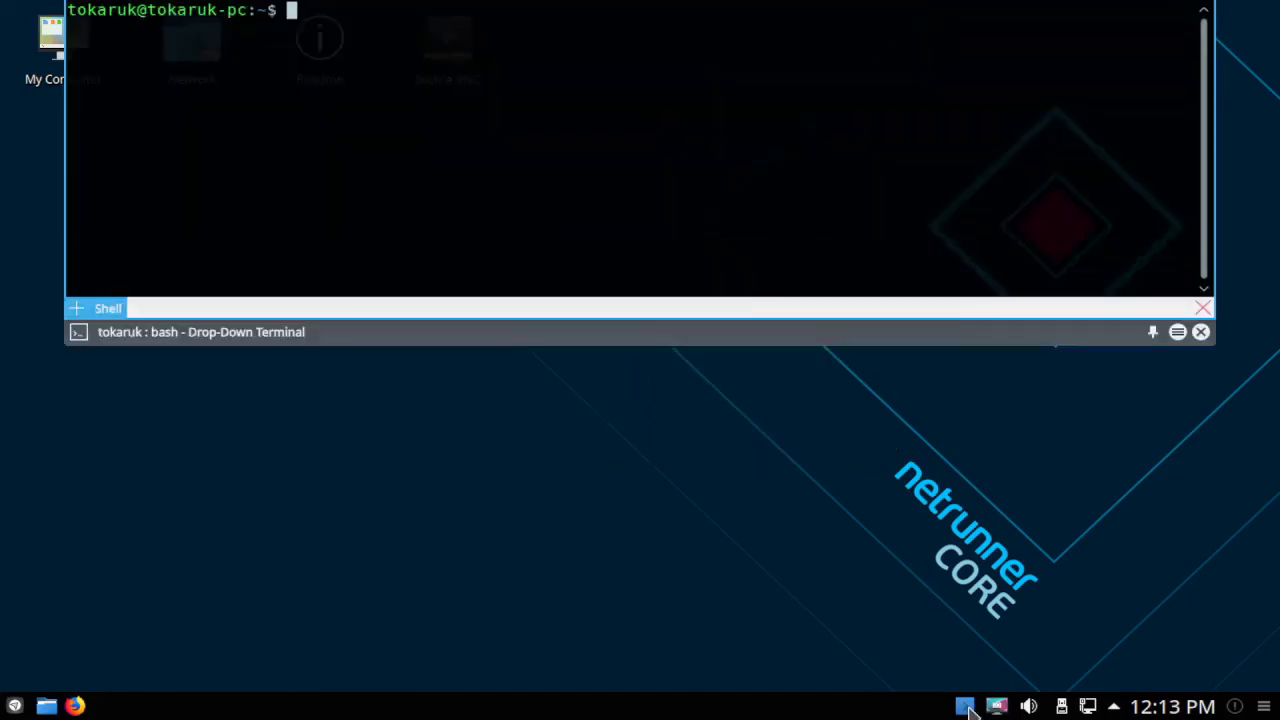
pyautogui.click(966, 708)
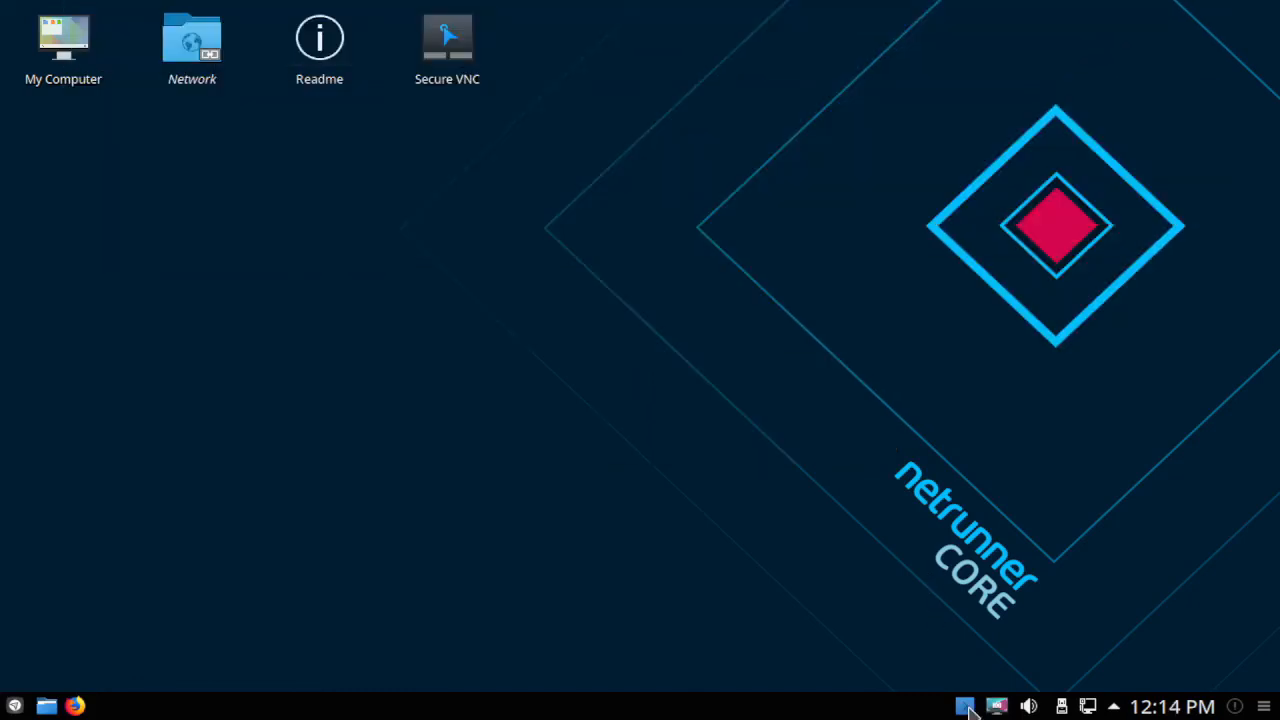
pyautogui.click(997, 708)
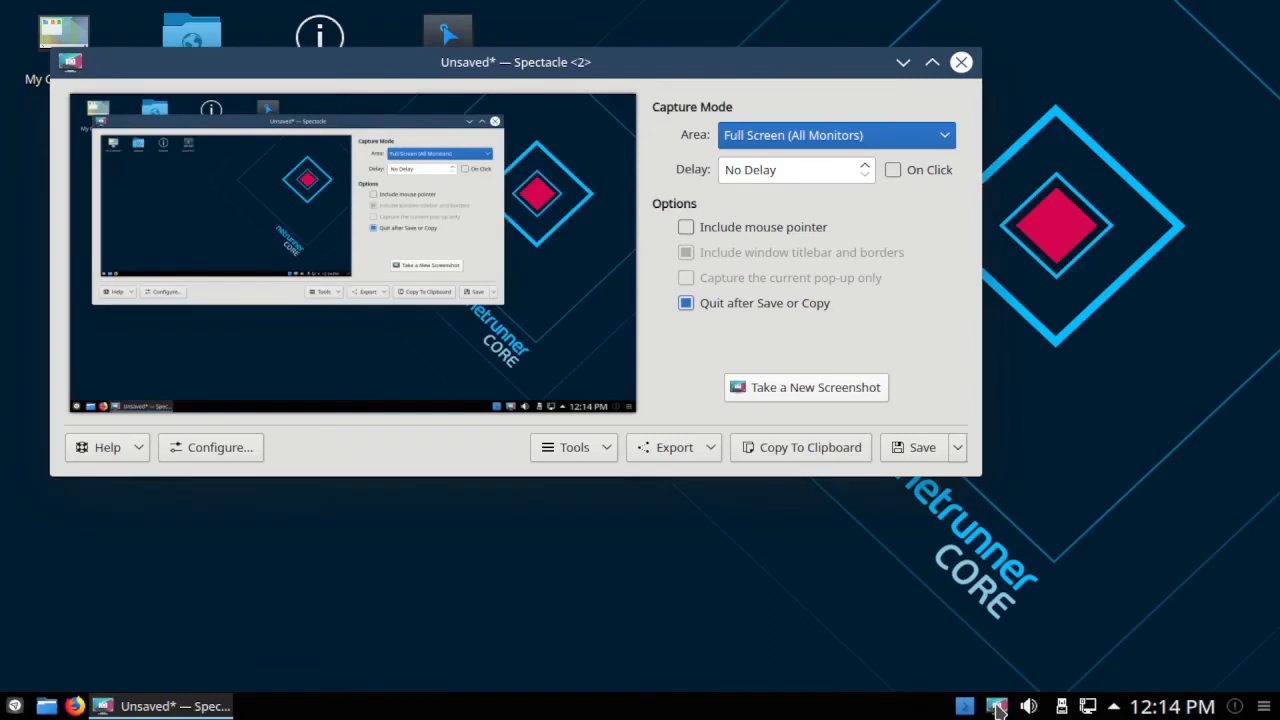
pyautogui.click(961, 62)
pyautogui.click(785, 347)
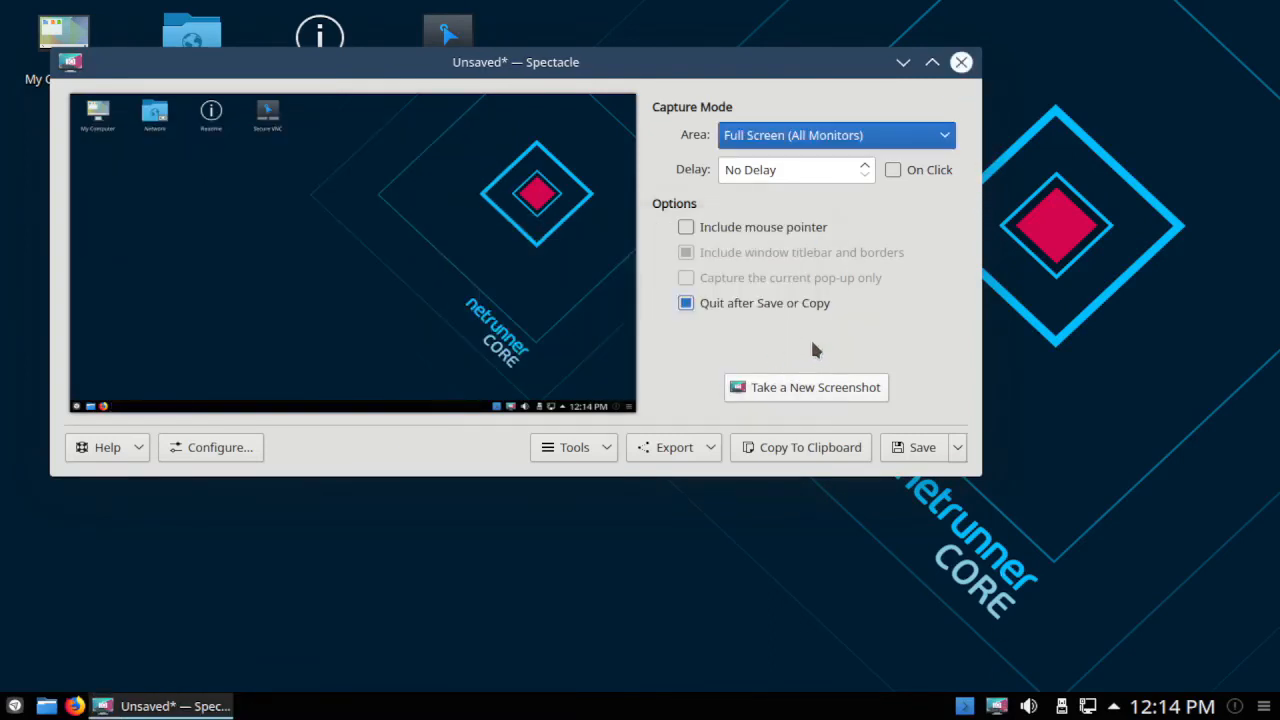
pyautogui.click(961, 62)
# Preview the volume, status items, panel options, notification history and calendar tray popups.
pyautogui.click(1029, 706)
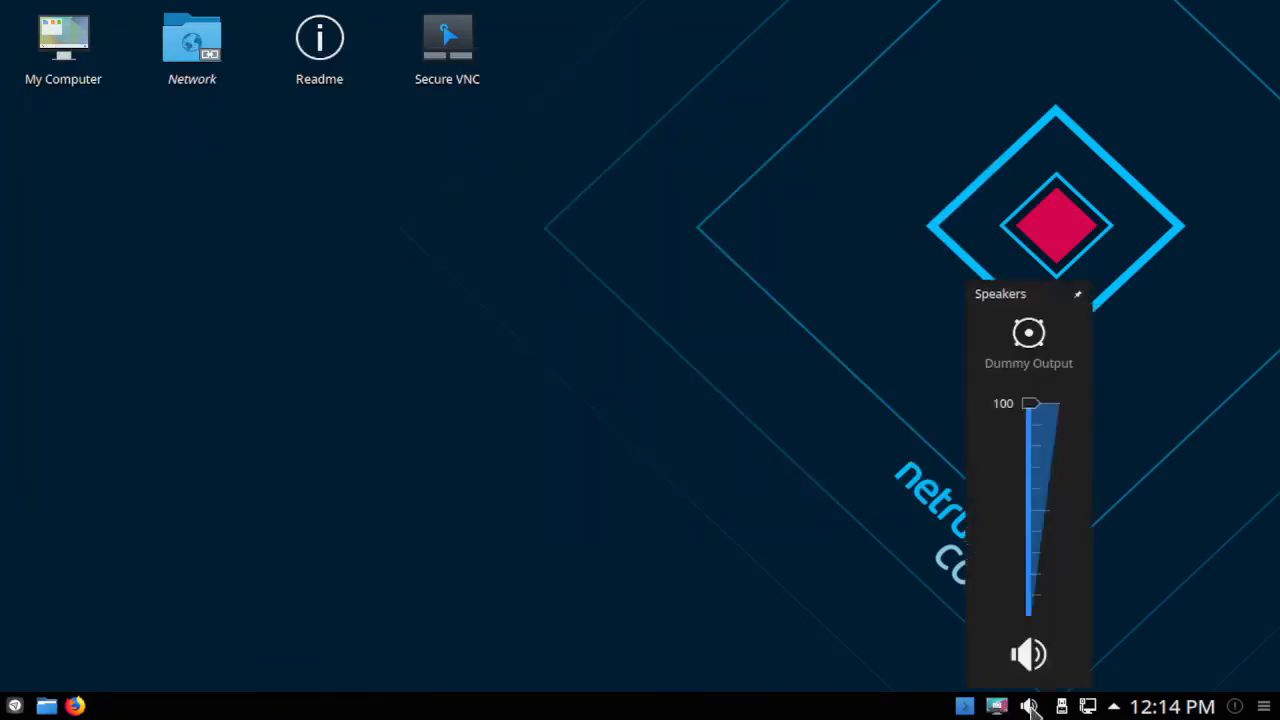
pyautogui.click(1030, 706)
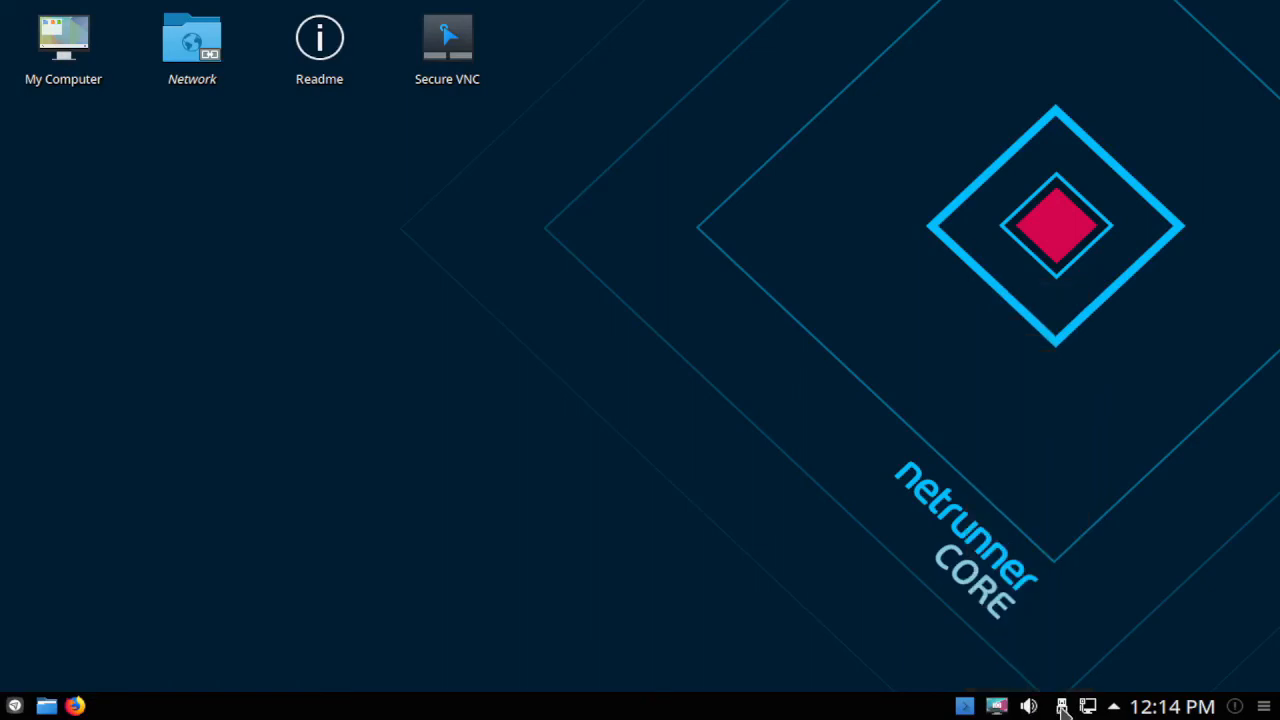
pyautogui.click(1114, 706)
pyautogui.click(1116, 706)
pyautogui.click(1264, 706)
pyautogui.click(1264, 706)
pyautogui.click(1238, 706)
pyautogui.click(1238, 706)
pyautogui.click(1205, 708)
pyautogui.click(1205, 708)
# Browse the application launcher categories, then launch Firefox from the taskbar.
pyautogui.click(14, 706)
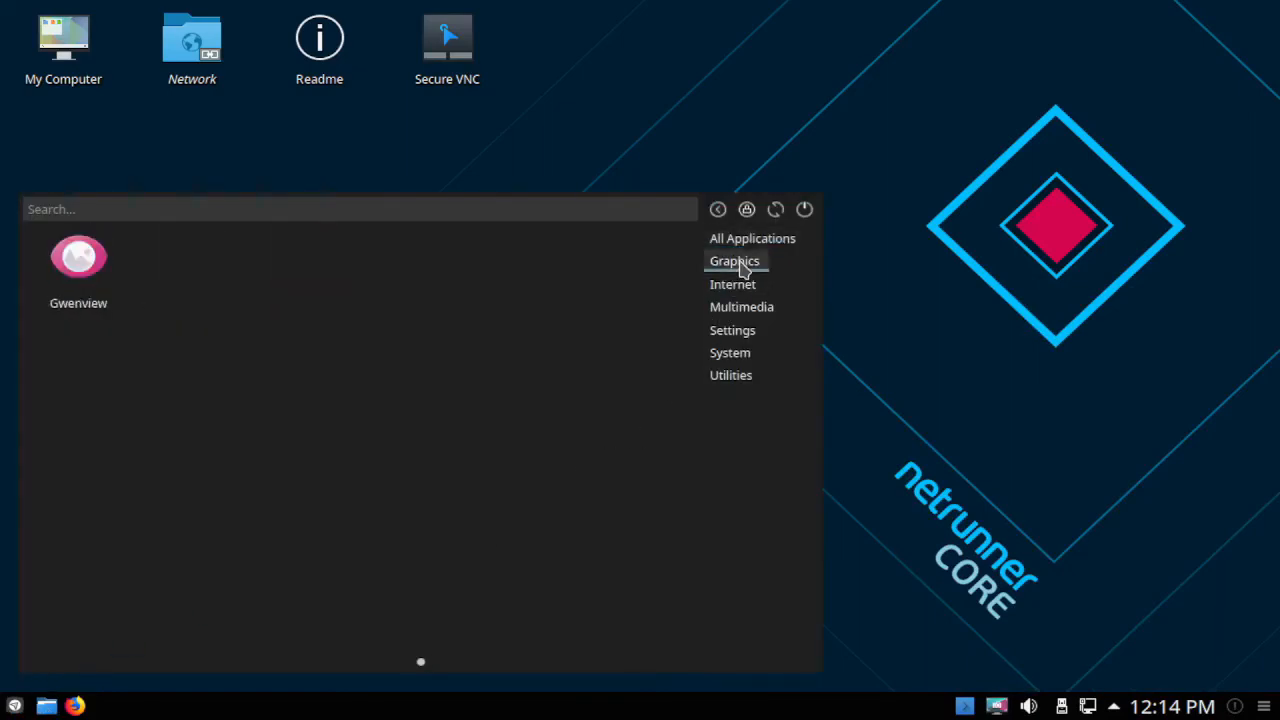
pyautogui.moveTo(740, 312)
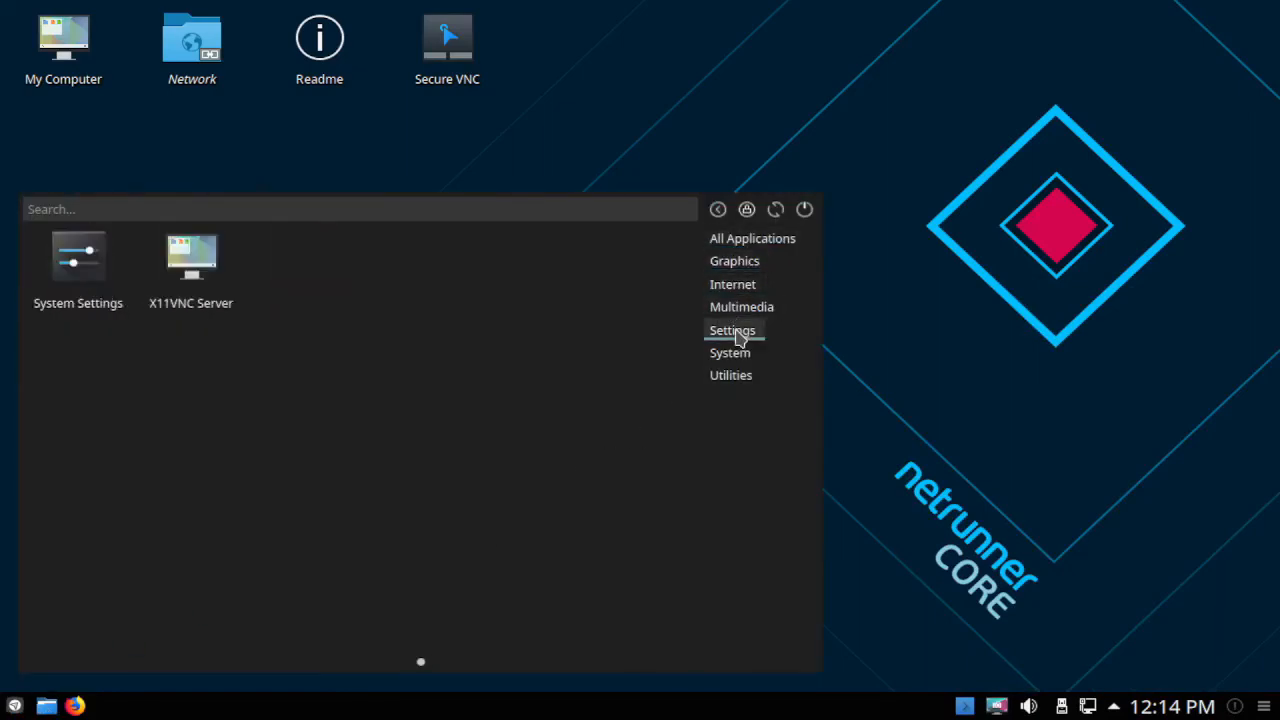
pyautogui.moveTo(735, 385)
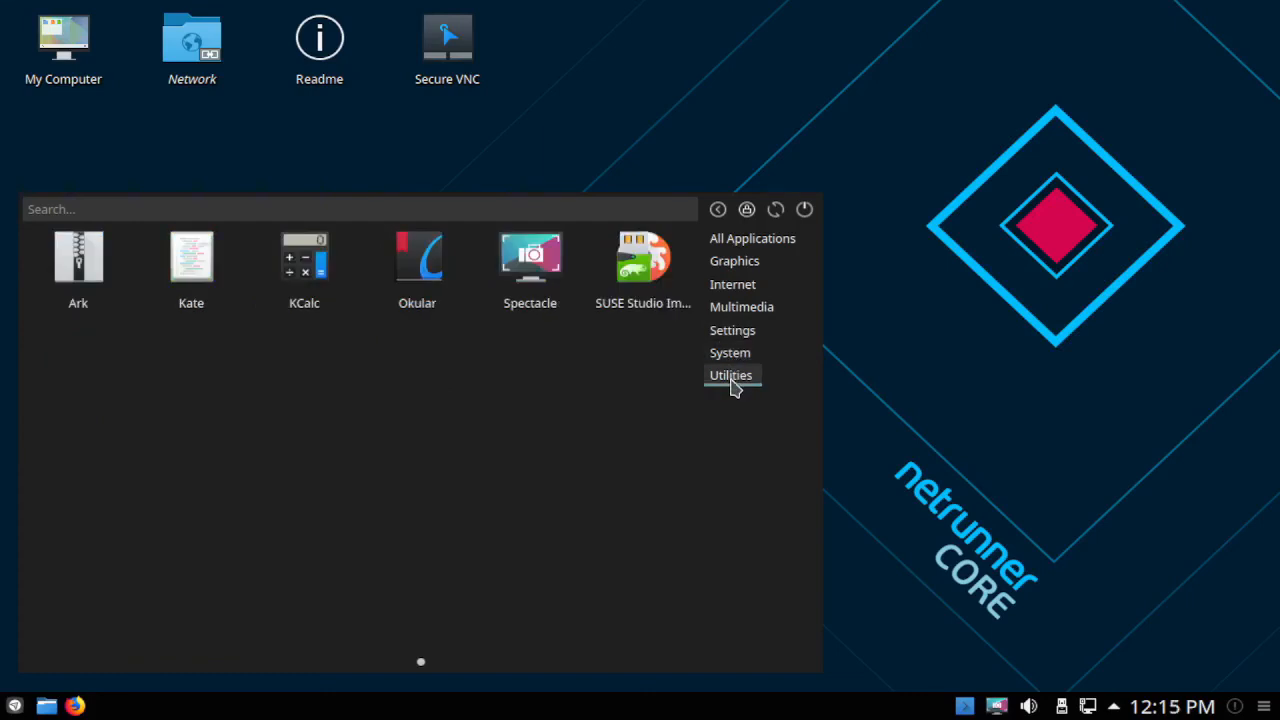
pyautogui.click(848, 378)
pyautogui.click(76, 706)
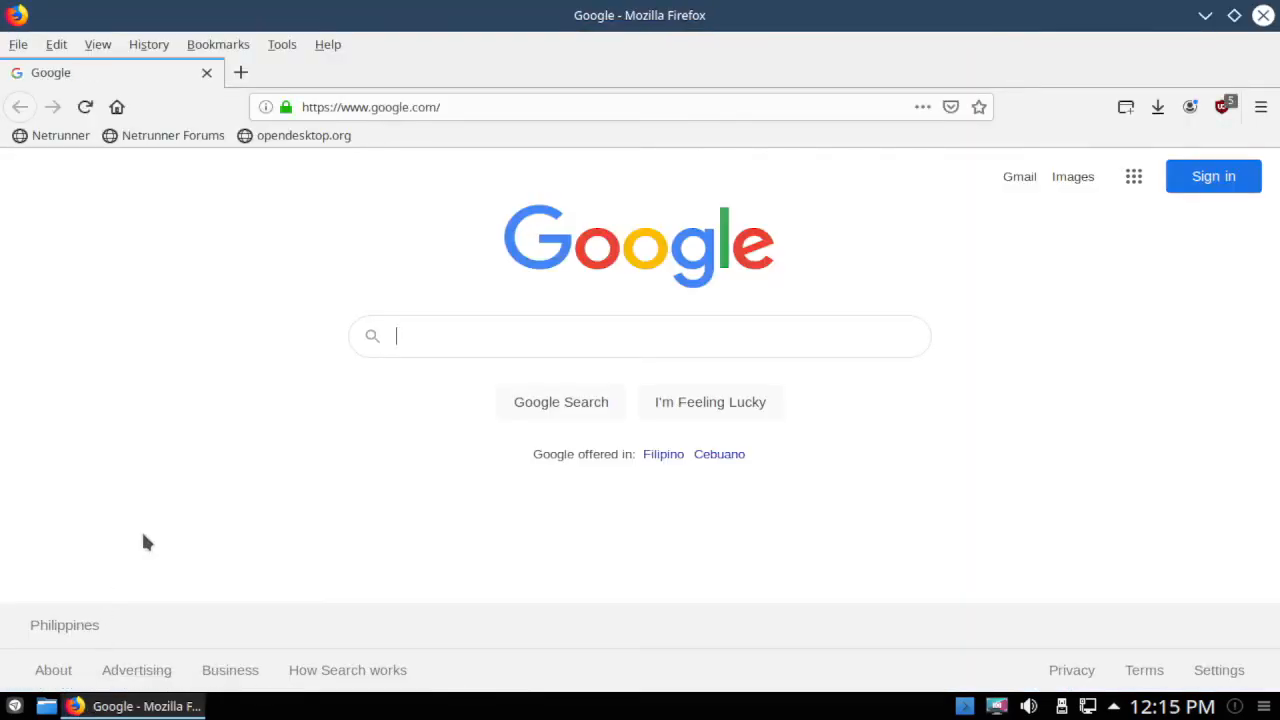
# Load youtube.com in Firefox.
pyautogui.click(377, 98)
pyautogui.write('youtube.com')
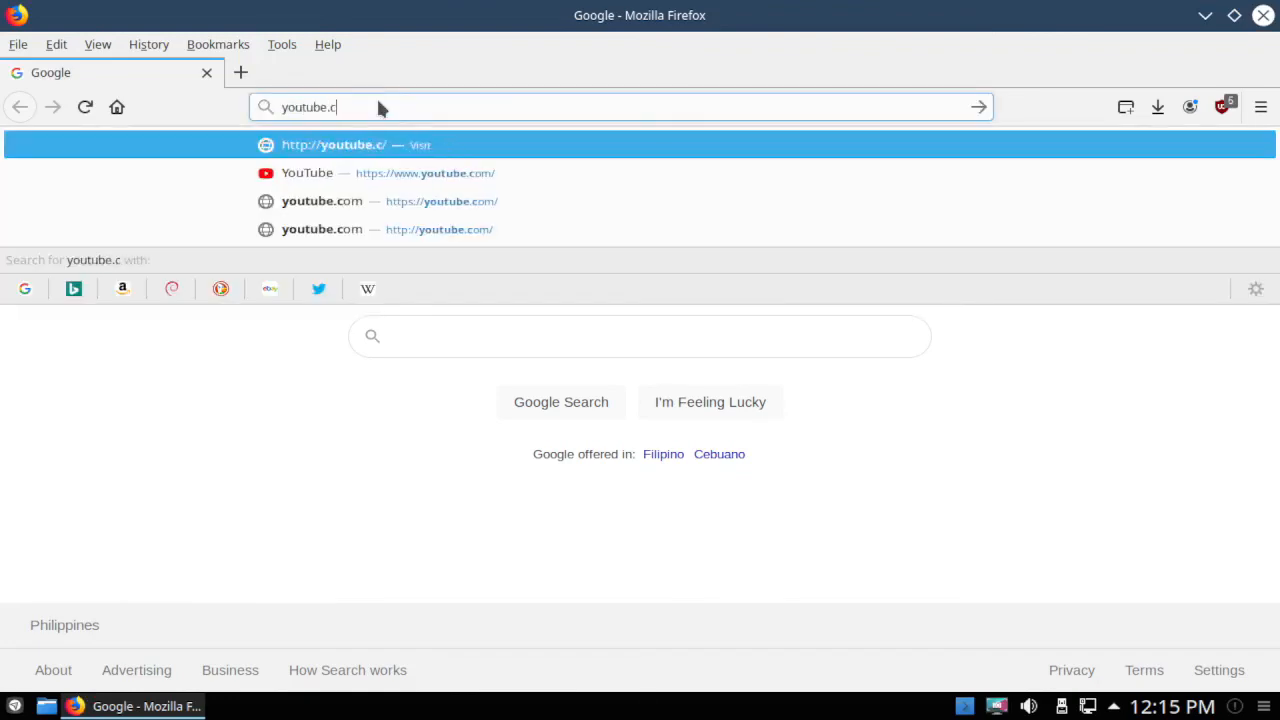
pyautogui.press('Return')
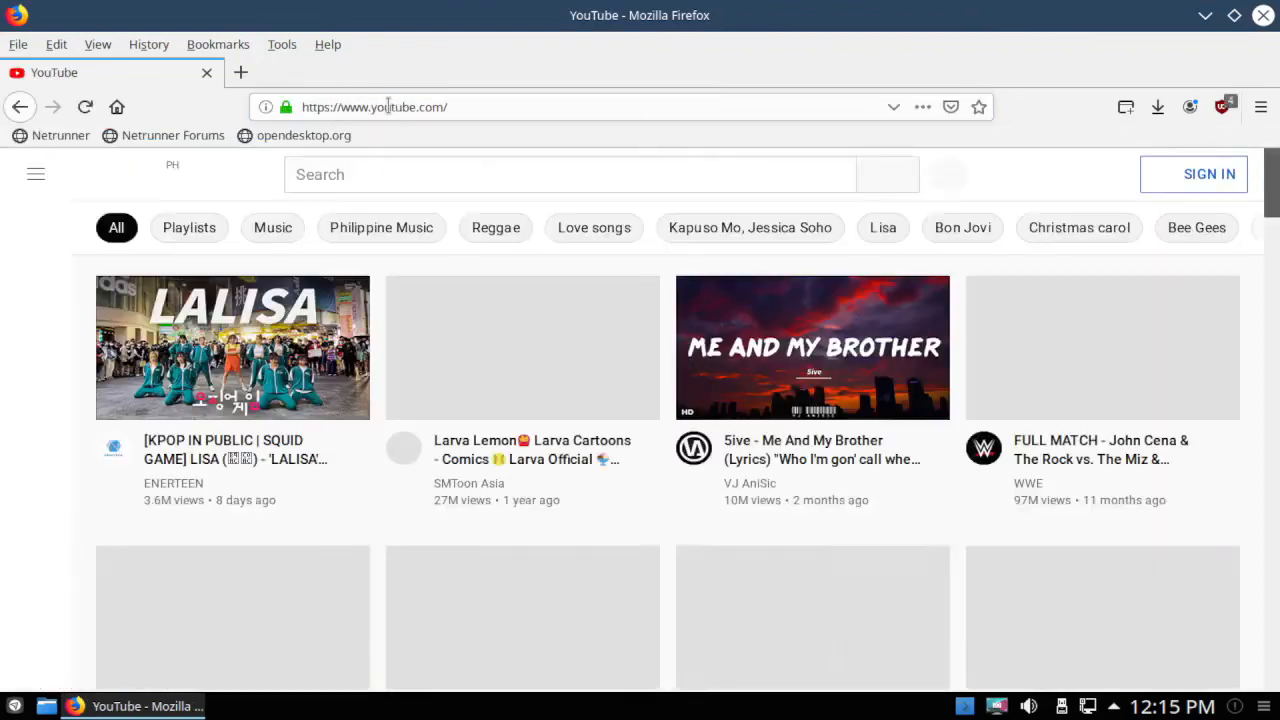
# Filter YouTube videos by Philippine Music, Love songs, Christmas carol and Bee Gees topics.
pyautogui.click(372, 228)
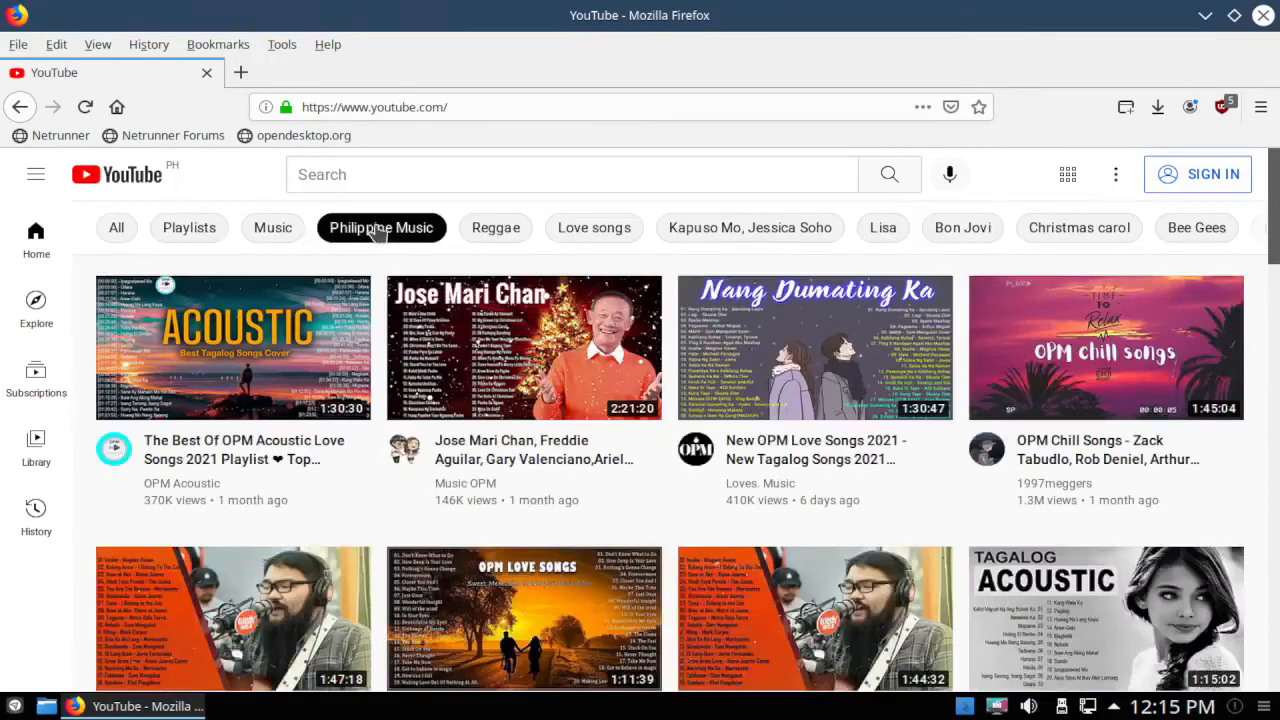
pyautogui.click(576, 229)
pyautogui.click(1086, 228)
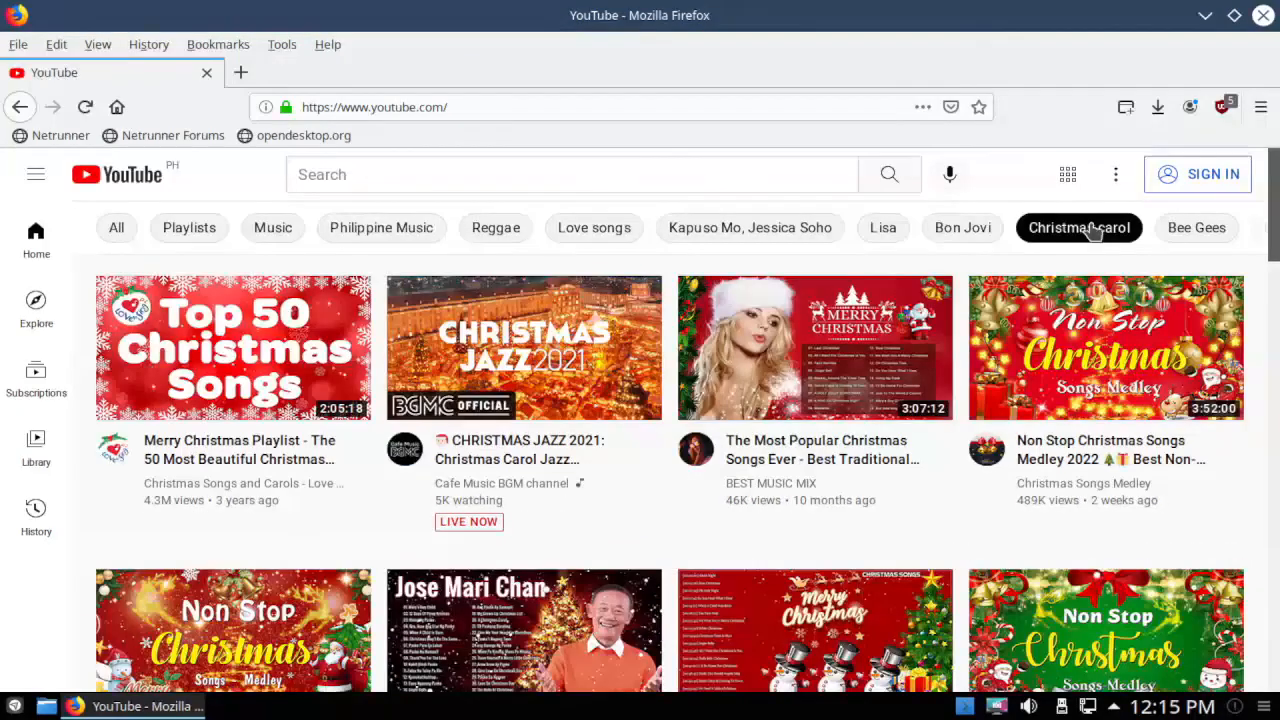
pyautogui.click(1185, 230)
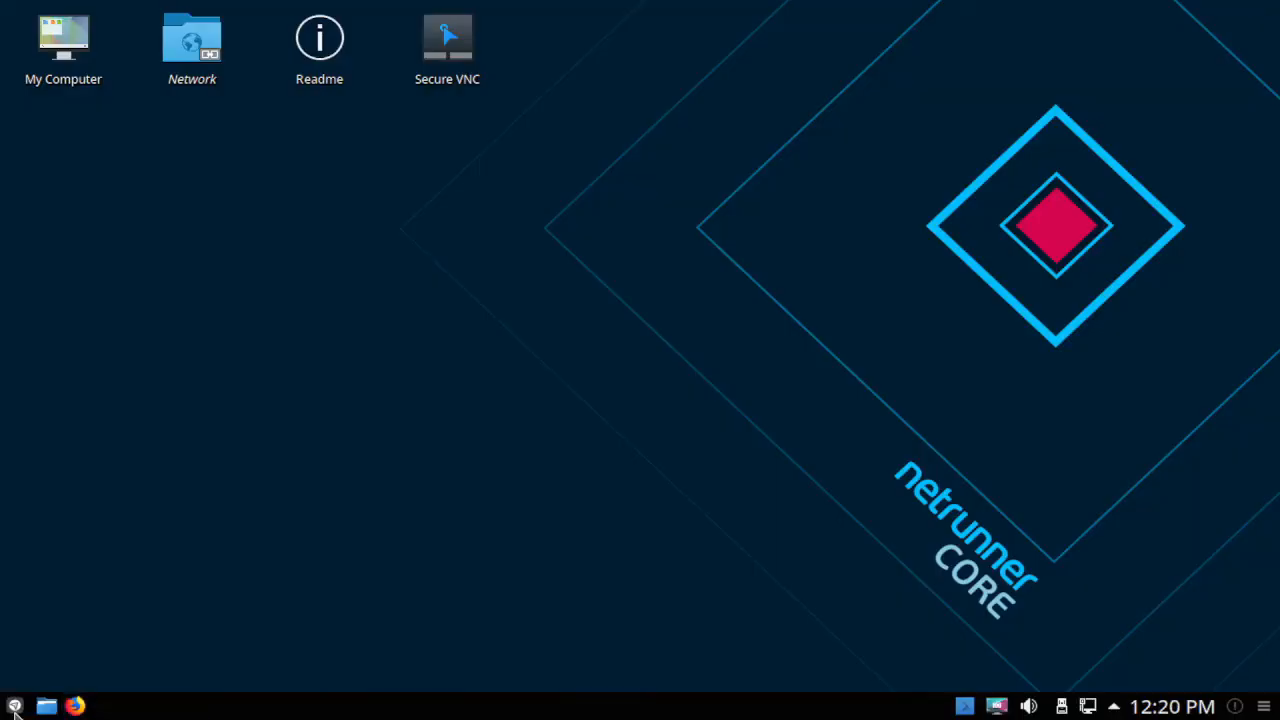
# Shut down the system using the application launcher's power option.
pyautogui.click(15, 706)
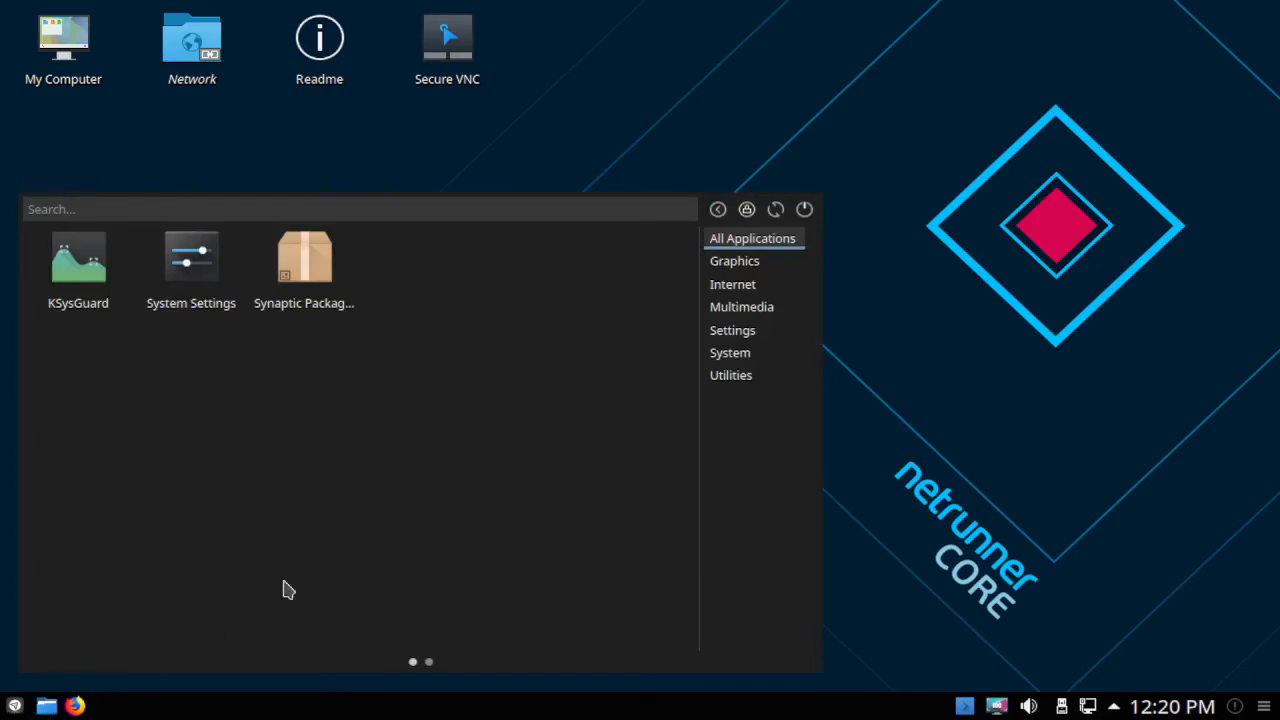
pyautogui.click(805, 213)
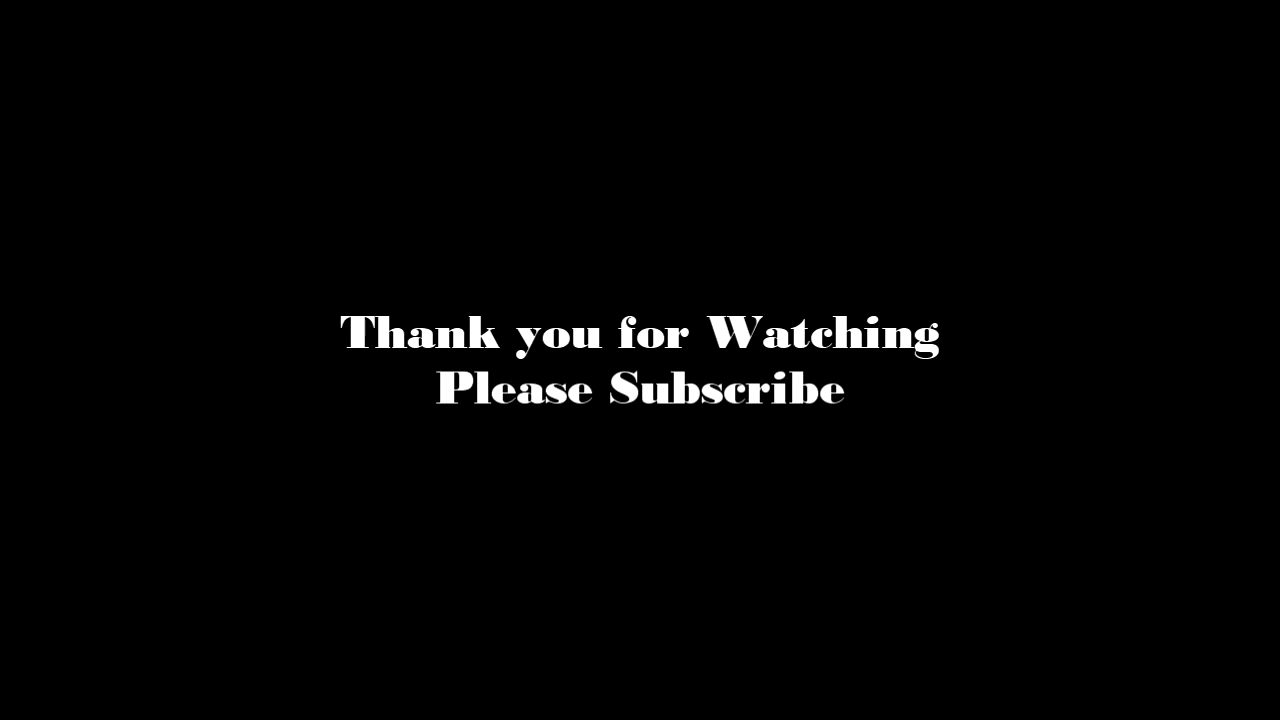